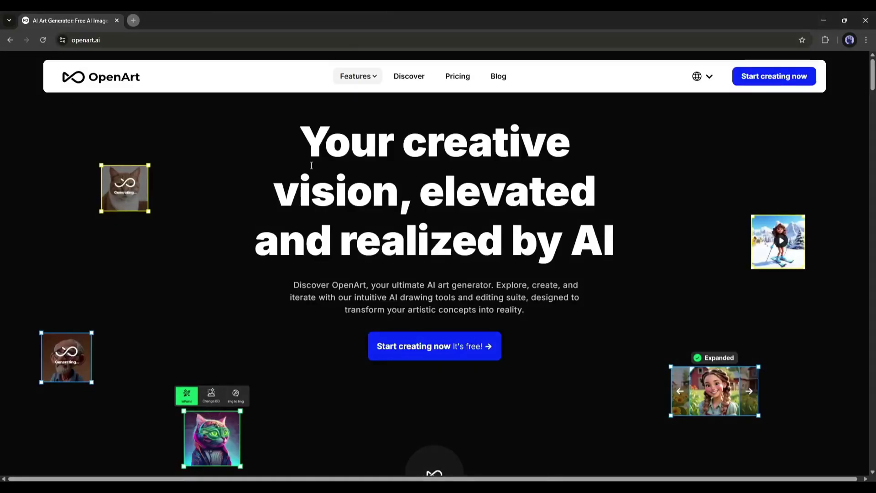
Look through the OpenArt landing page and the home dashboard's quick starts, featured apps and models.
scroll(313, 168, down, 5)
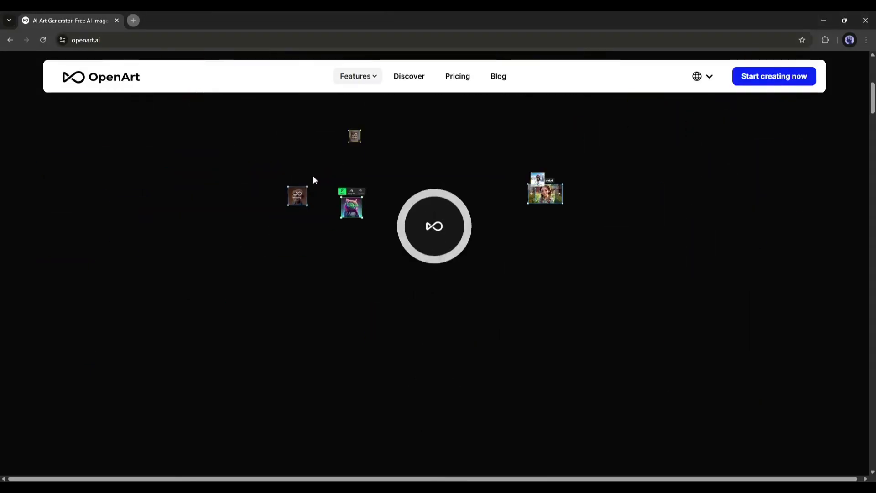
scroll(315, 180, down, 9)
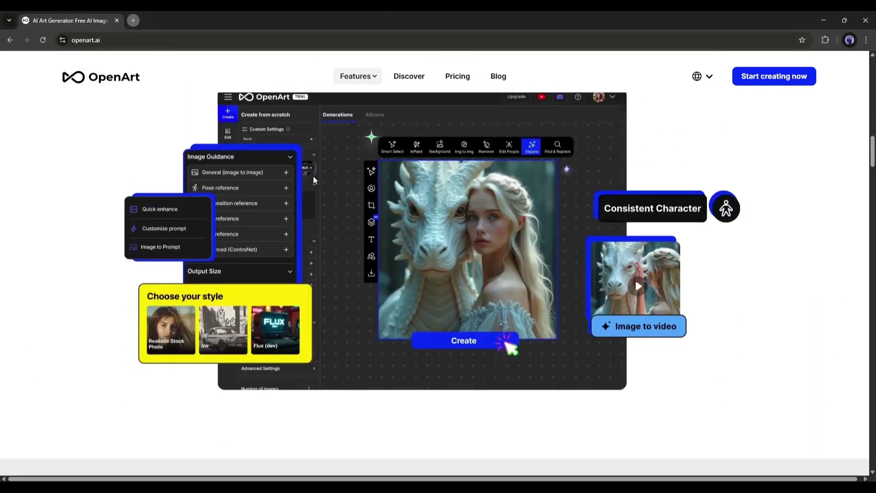
scroll(314, 180, down, 10)
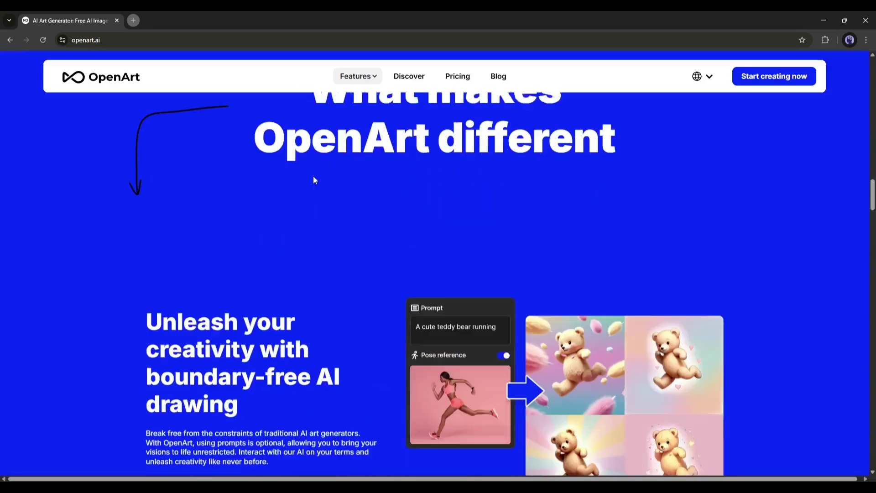
scroll(313, 176, down, 10)
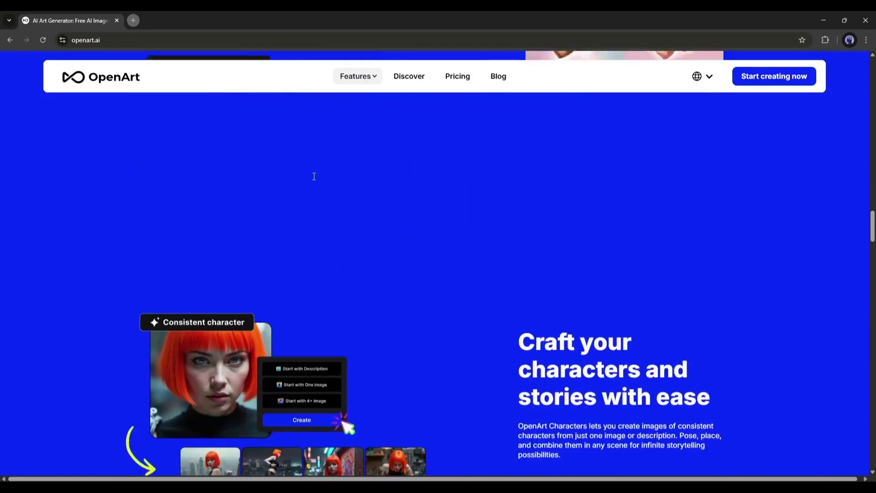
scroll(313, 176, down, 10)
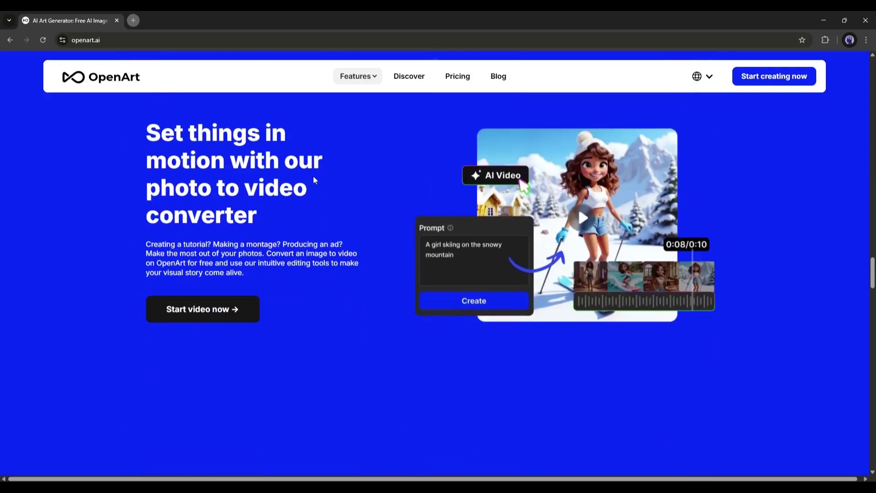
scroll(313, 176, down, 10)
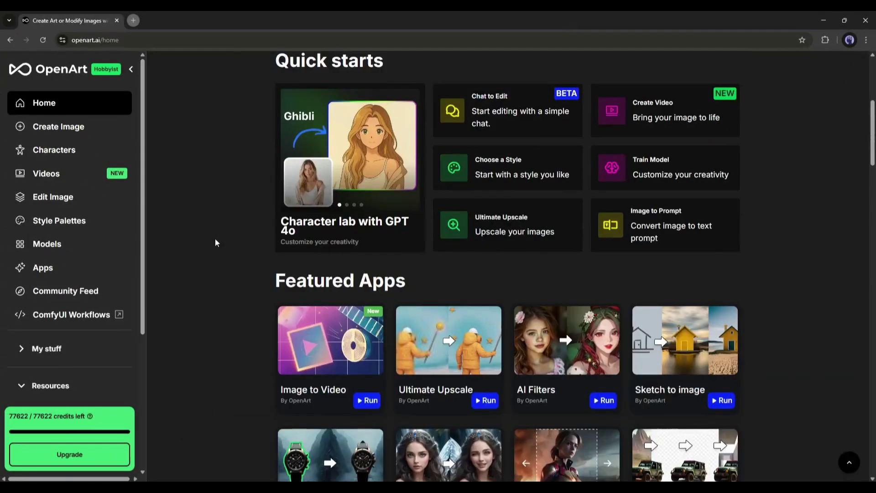
scroll(214, 238, down, 10)
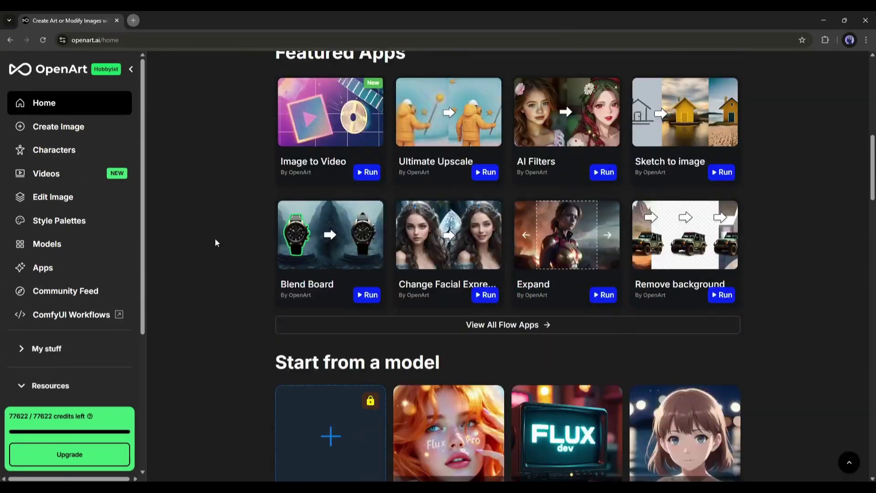
scroll(215, 238, down, 15)
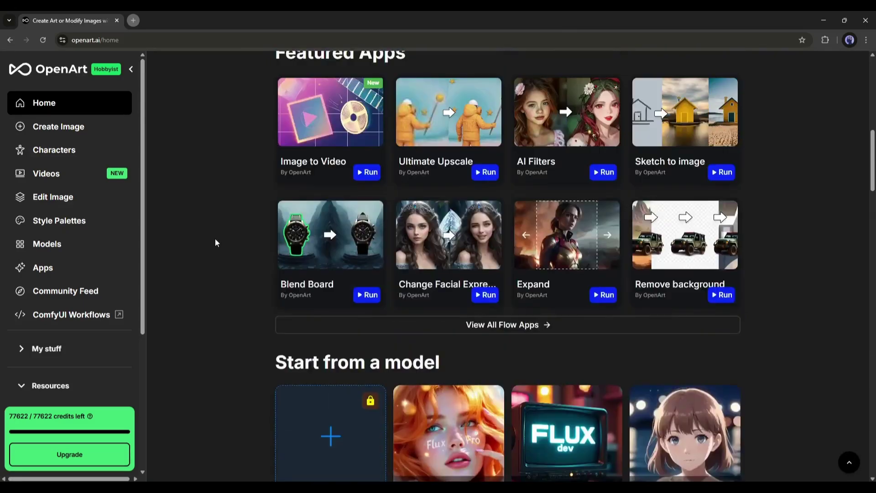
scroll(215, 238, up, 15)
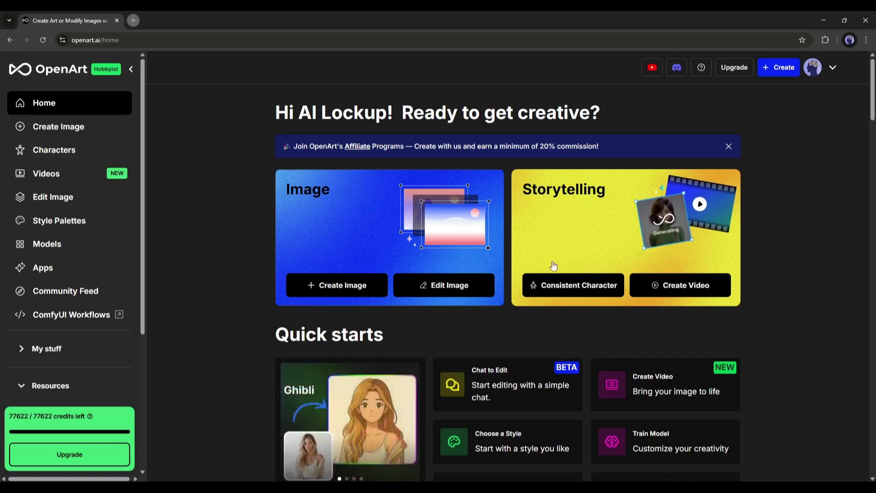
Open the Consistent Character page and review its creation options, character library and quick templates.
click(559, 289)
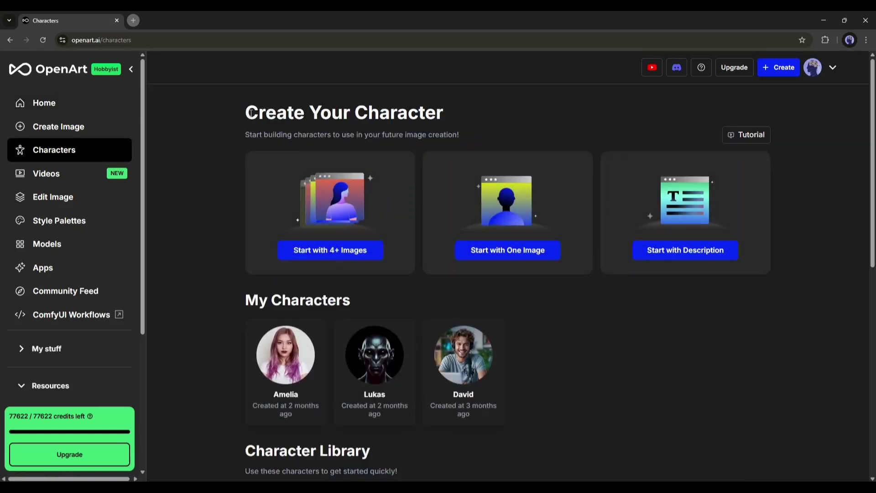
drag(247, 114, 408, 122)
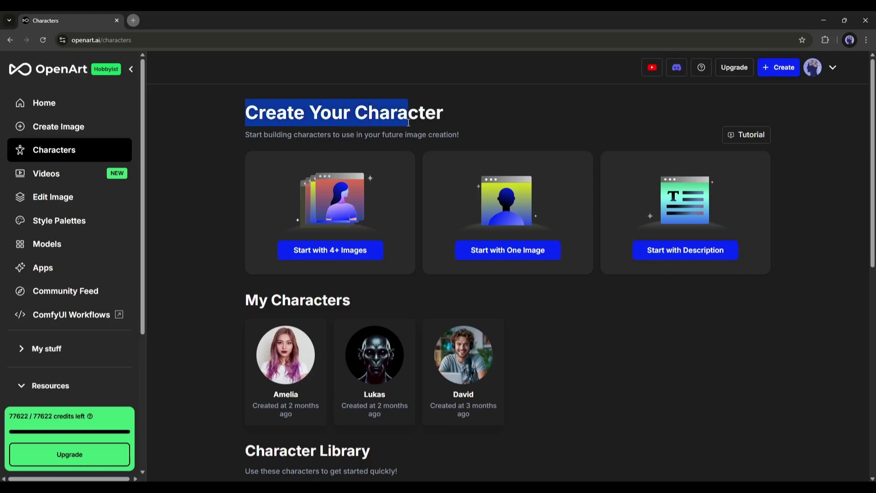
click(357, 124)
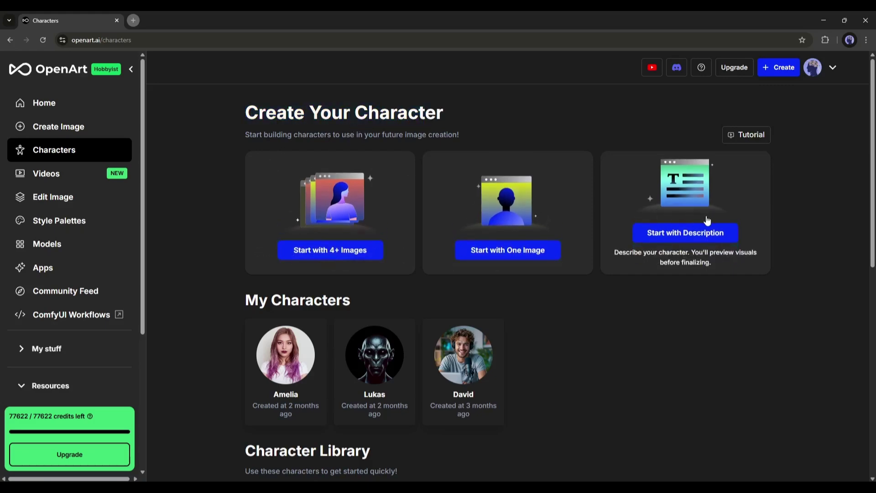
scroll(258, 202, down, 4)
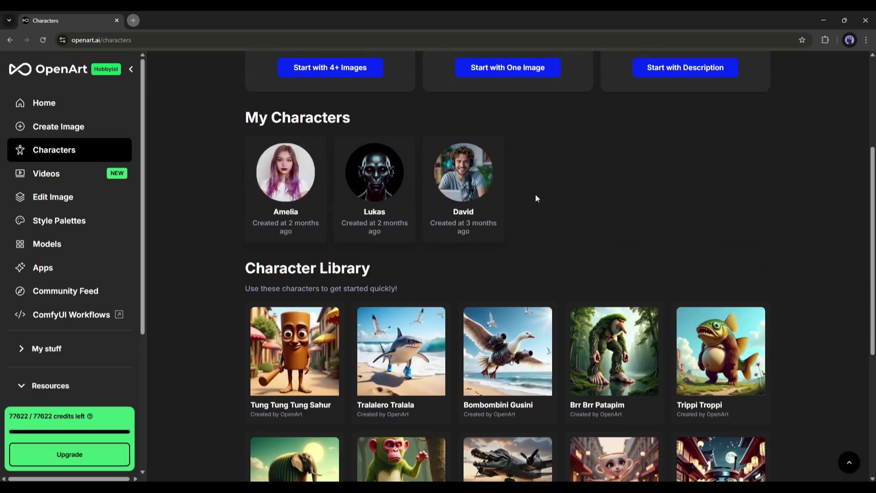
scroll(536, 195, down, 4)
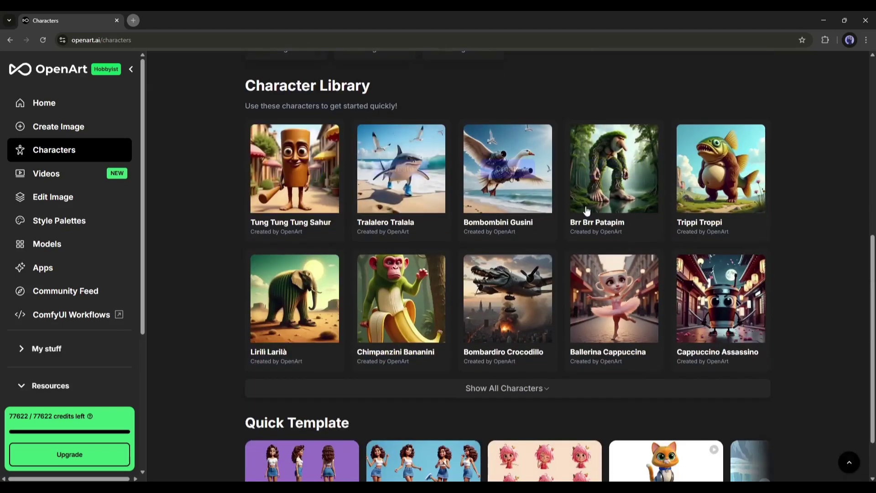
scroll(297, 206, down, 1)
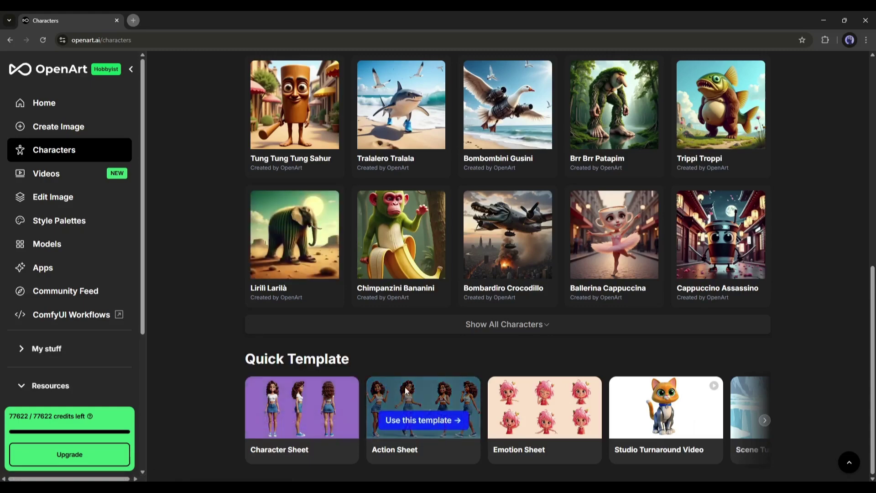
scroll(803, 411, up, 10)
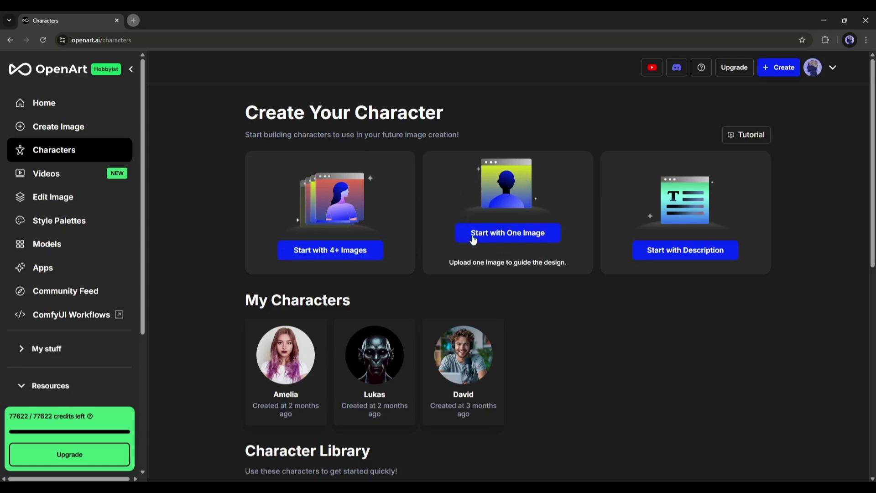
Start a new character from a description, name it Lily and paste the futuristic alien woman description.
click(533, 234)
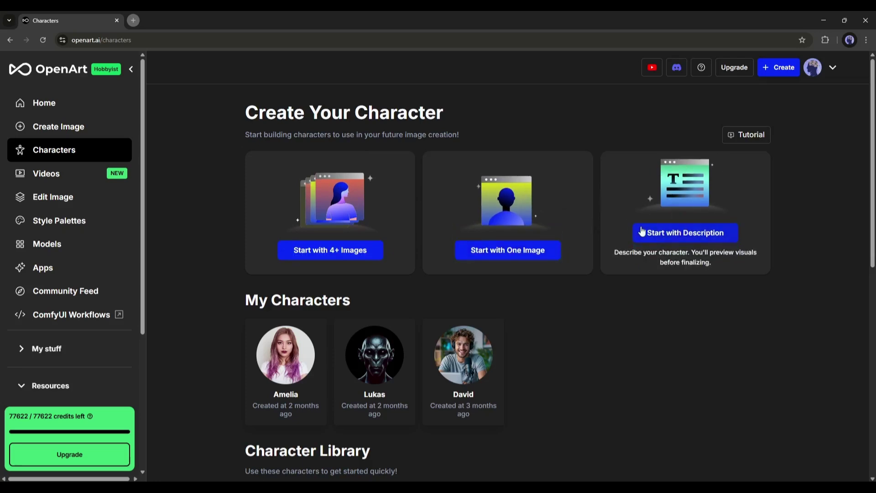
click(683, 236)
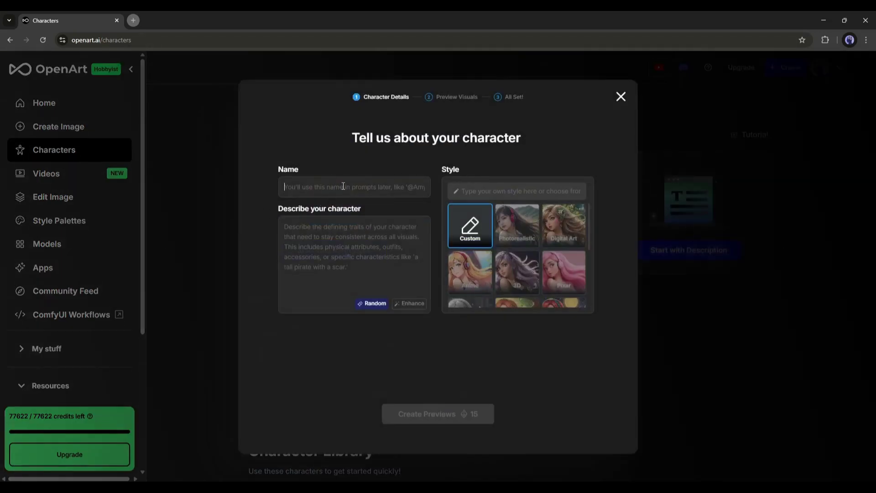
text(Lily)
key(ctrl+v)
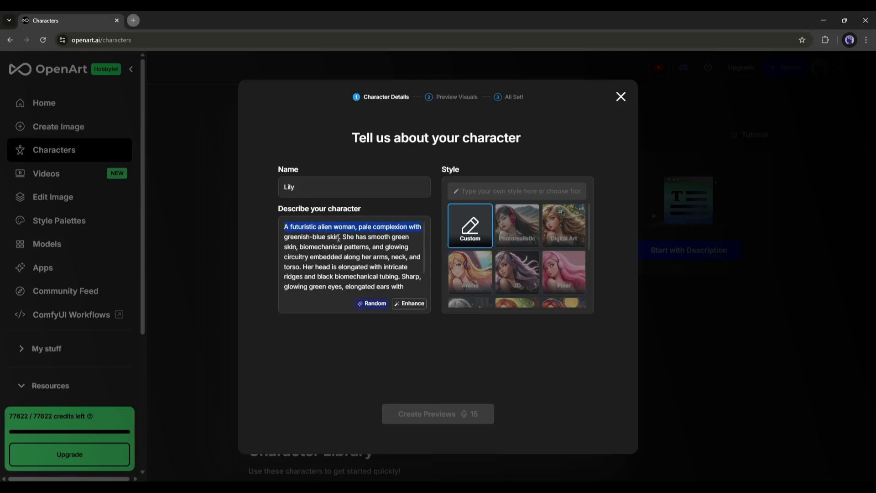
Review the pasted character description and rewrite it with the Enhance option.
drag(343, 238, 355, 237)
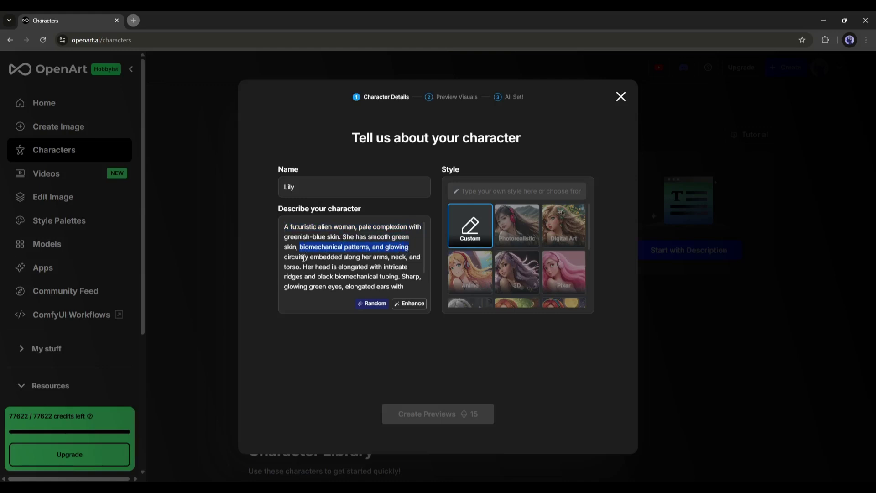
drag(289, 258, 367, 261)
scroll(405, 267, down, 2)
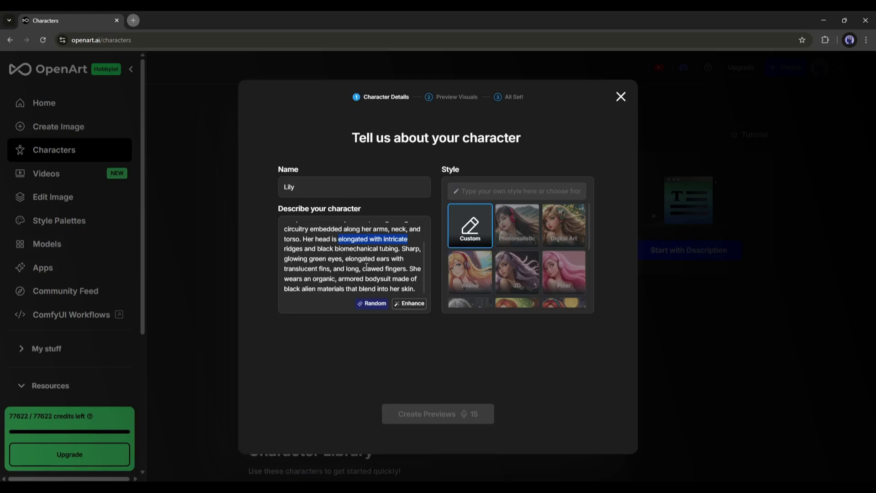
scroll(367, 267, up, 1)
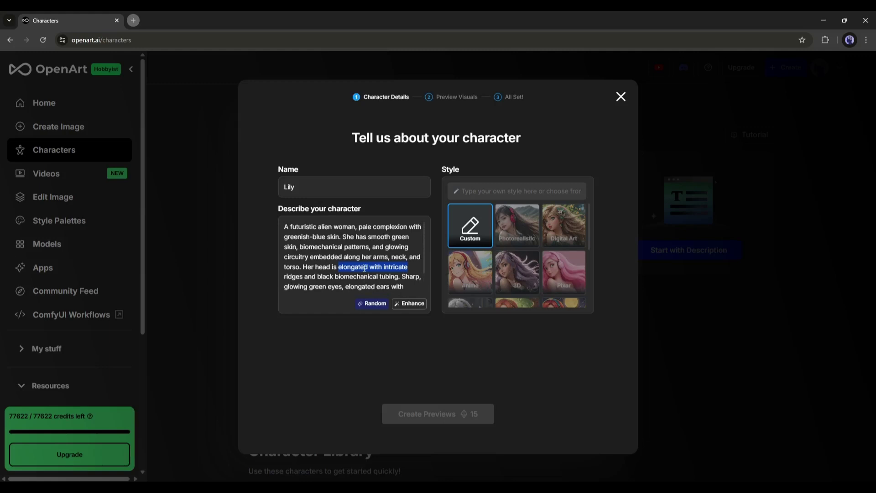
click(415, 305)
scroll(352, 262, up, 1)
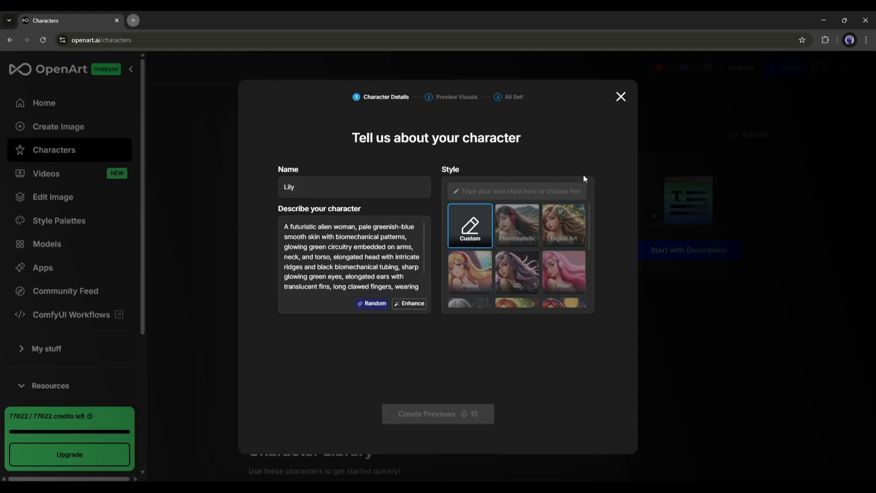
Try out several style presets for the character, including Photorealistic, RPG and WaterColor.
click(517, 226)
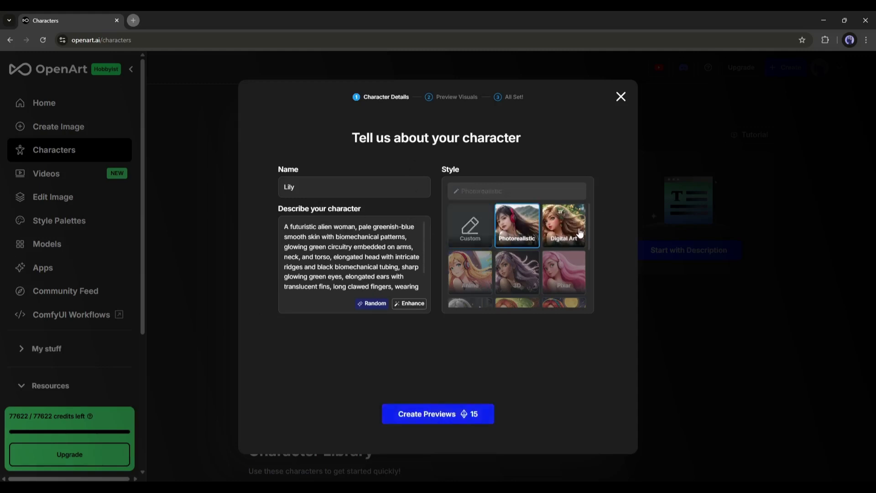
scroll(573, 233, down, 1)
click(470, 227)
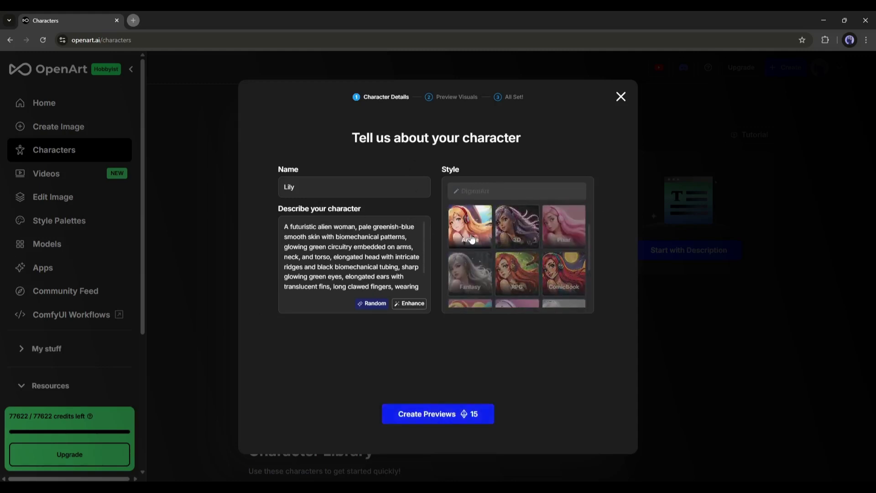
scroll(517, 239, down, 1)
click(518, 235)
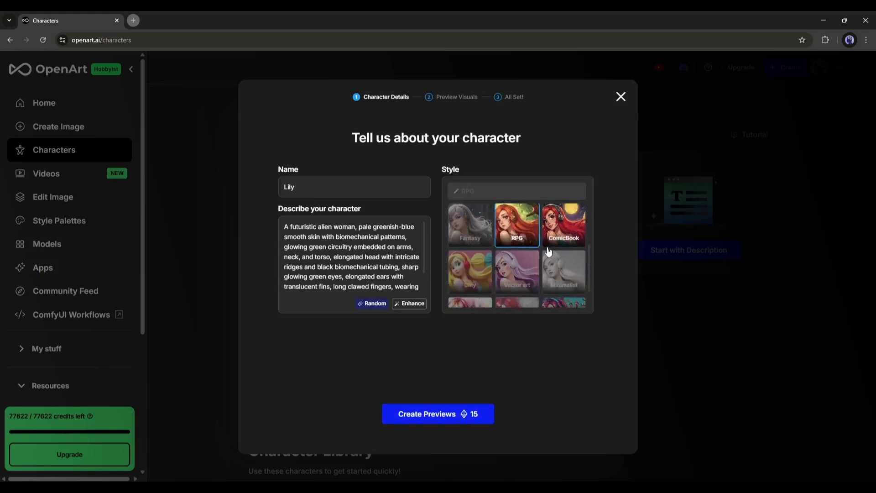
scroll(529, 250, down, 1)
click(487, 288)
scroll(494, 291, up, 3)
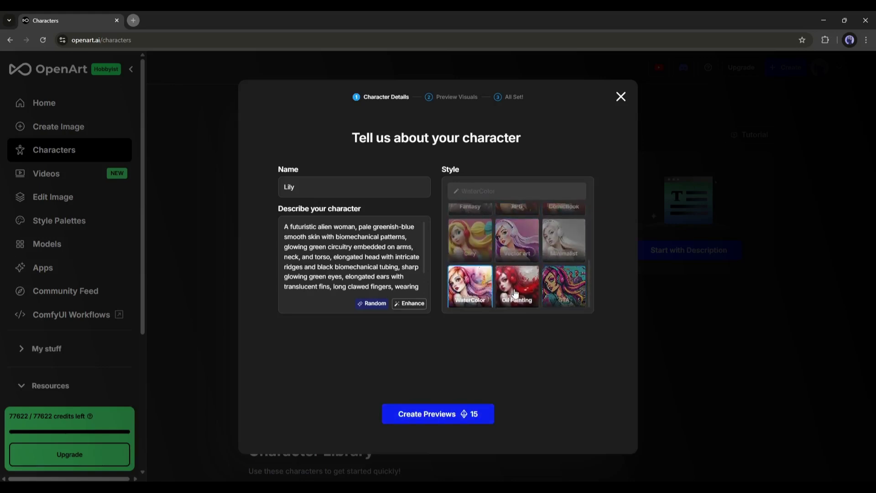
Set the character style to Photorealistic, create the previews and regenerate them once.
click(517, 226)
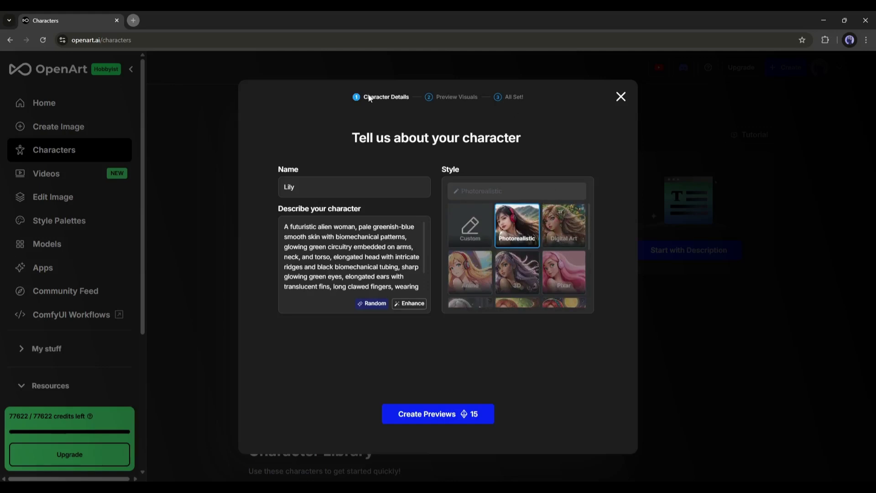
click(440, 414)
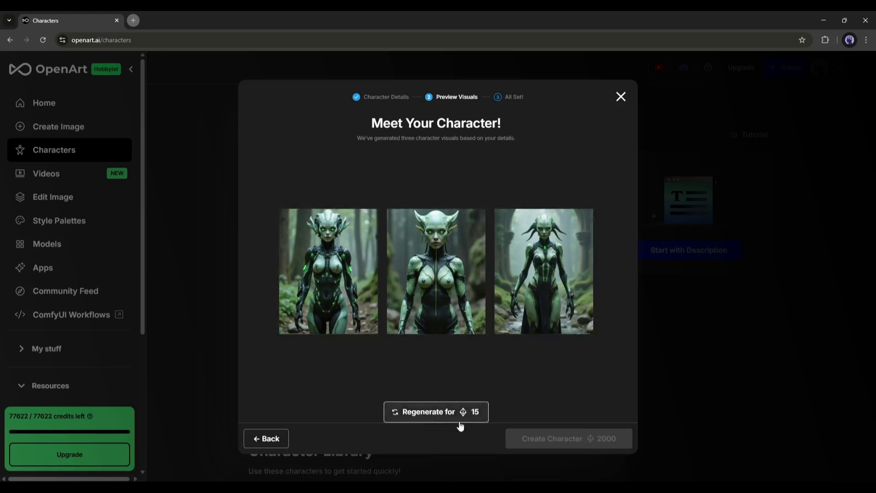
click(440, 413)
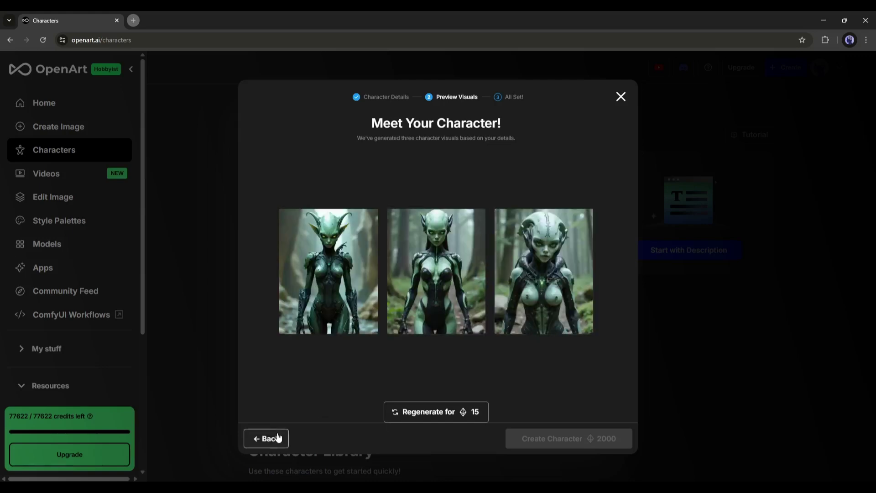
Return to the character details, revisit the description and create a new set of previews.
click(274, 439)
triple_click(340, 256)
key(Right)
click(405, 414)
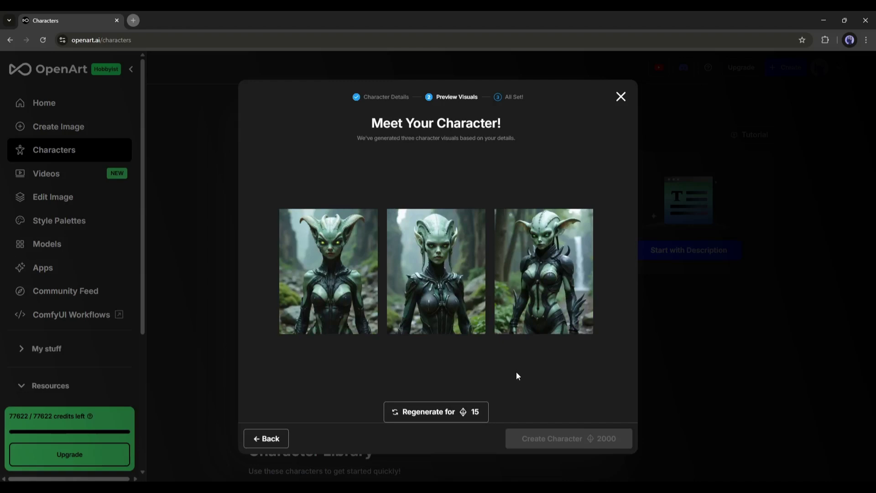
Create the character from the middle preview and open Lily in the character image creator.
click(455, 308)
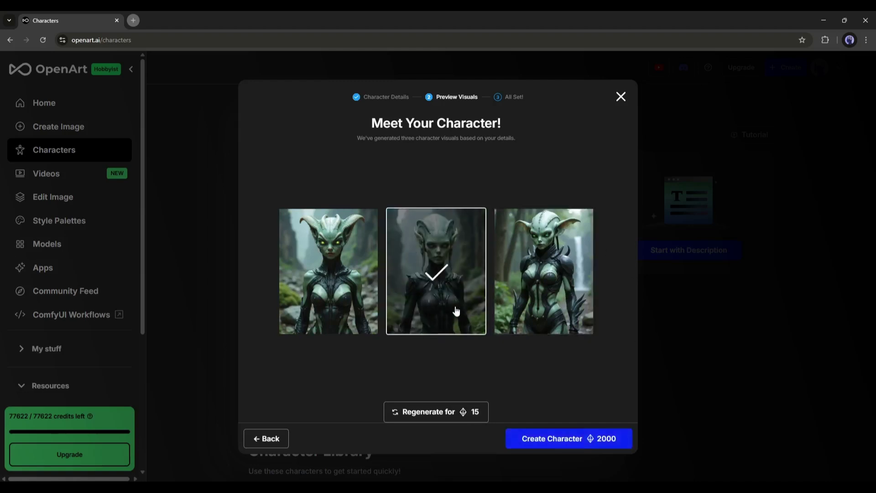
click(600, 440)
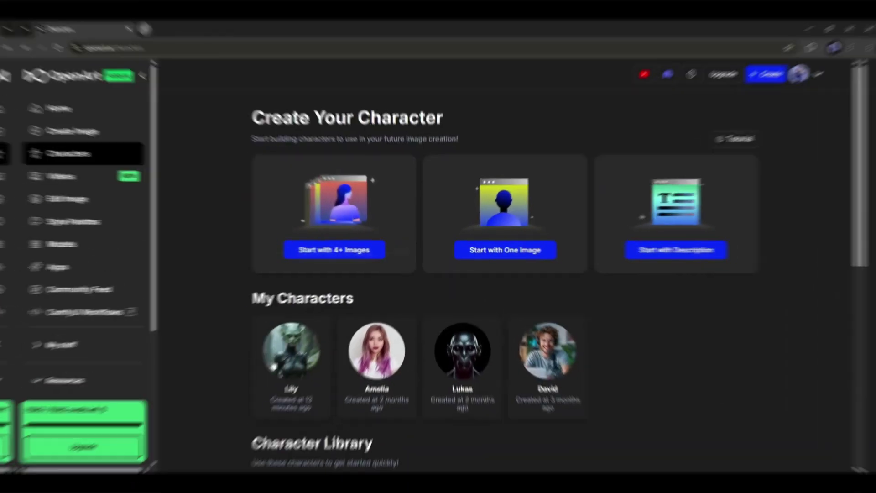
mouse_move(295, 353)
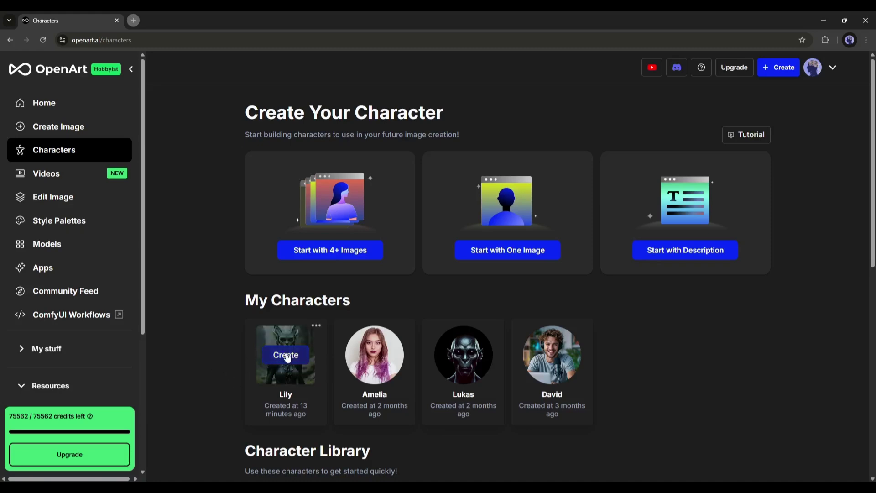
click(290, 356)
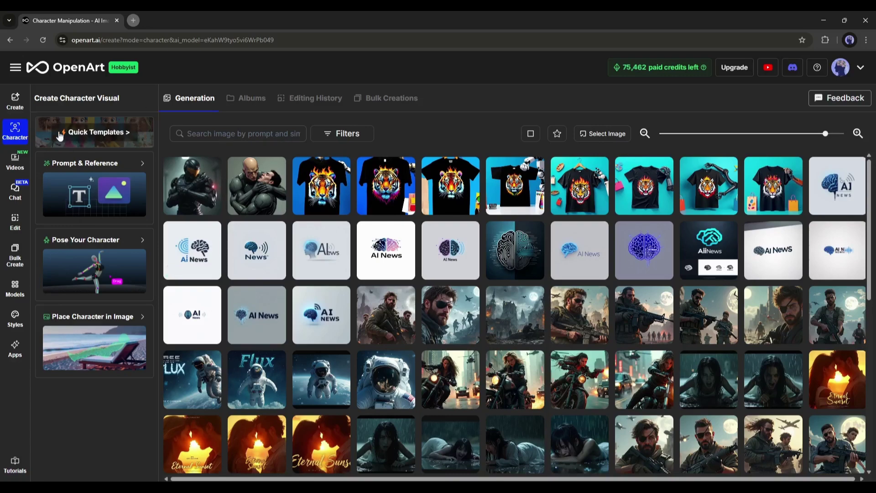
Open the quick templates for Lily and look through the Essentials templates, such as the character, action and emotion sheets.
click(87, 133)
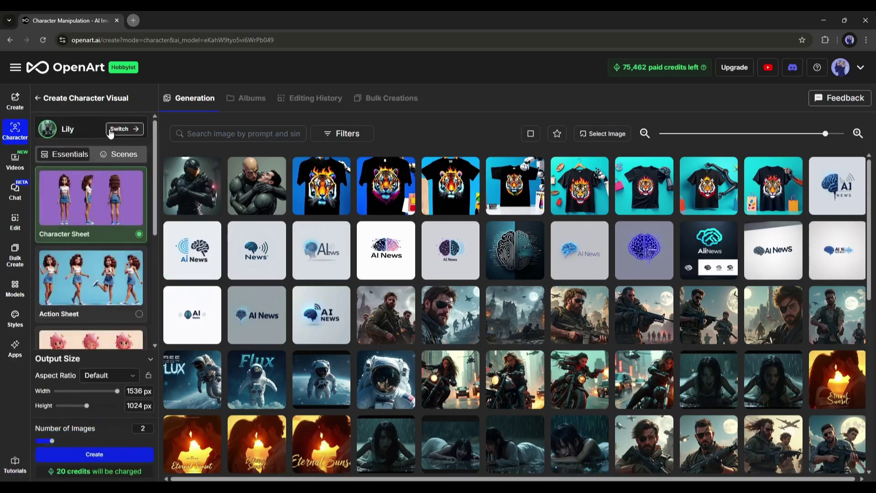
scroll(73, 203, down, 5)
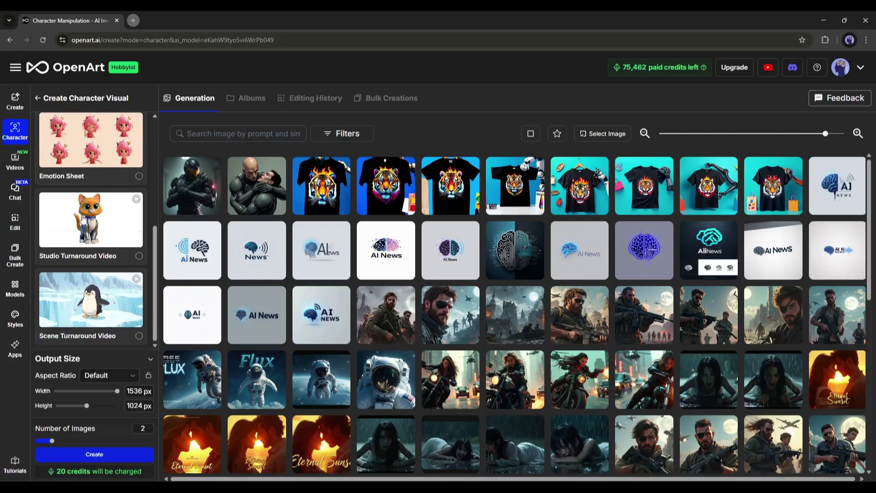
scroll(83, 219, up, 4)
scroll(83, 220, up, 1)
scroll(76, 221, down, 3)
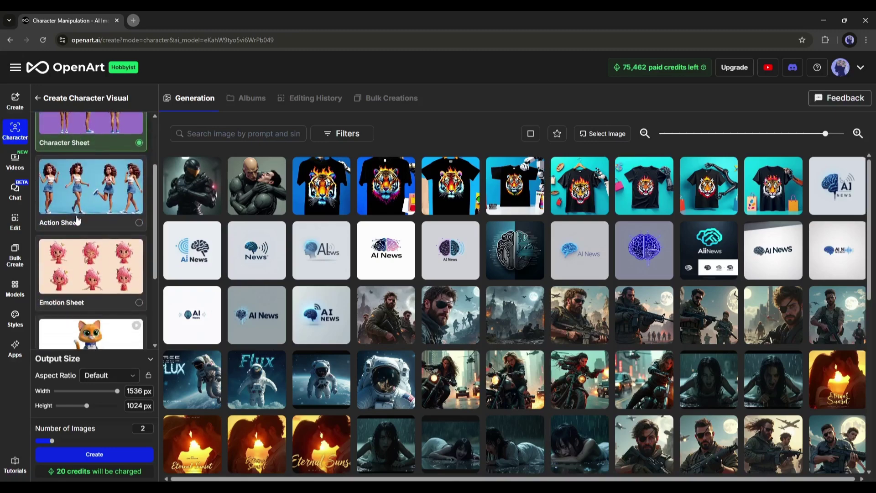
scroll(73, 221, up, 3)
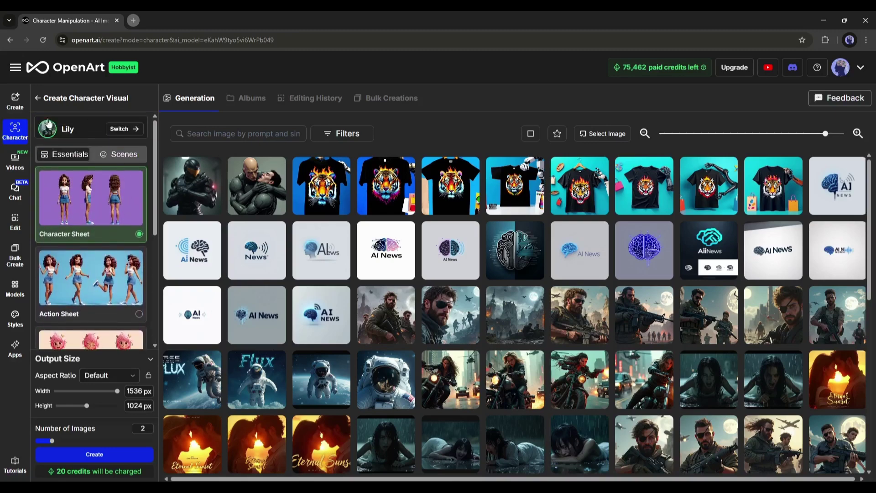
Look through the Scenes templates for the character and return to the Essentials templates.
click(108, 152)
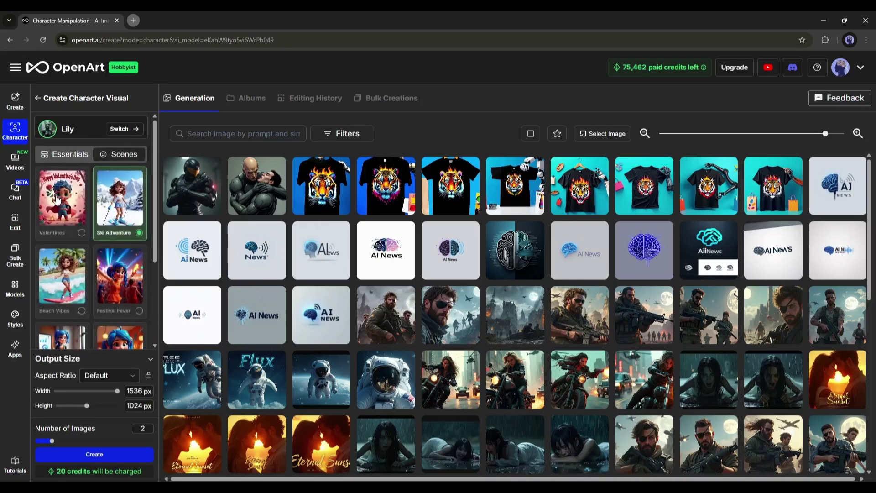
scroll(56, 199, down, 3)
scroll(57, 199, up, 3)
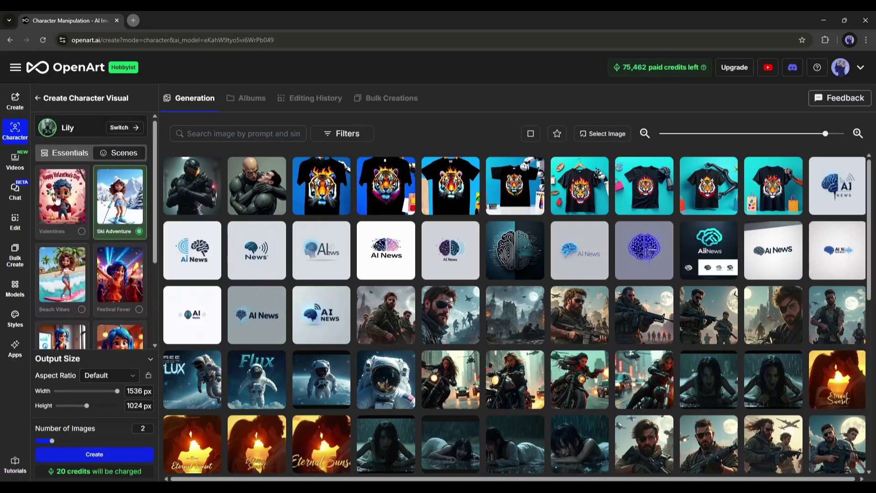
click(71, 157)
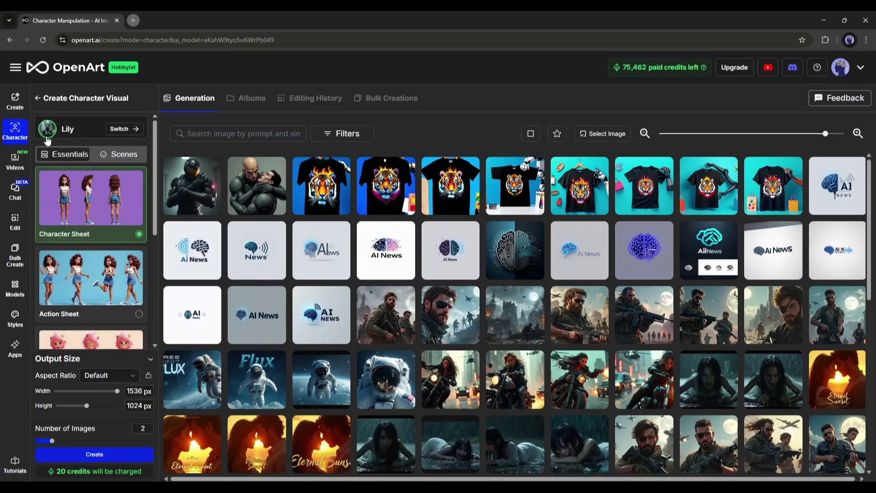
Generate two images of Lily with the Action Sheet template and view both results enlarged.
scroll(109, 242, down, 1)
click(104, 214)
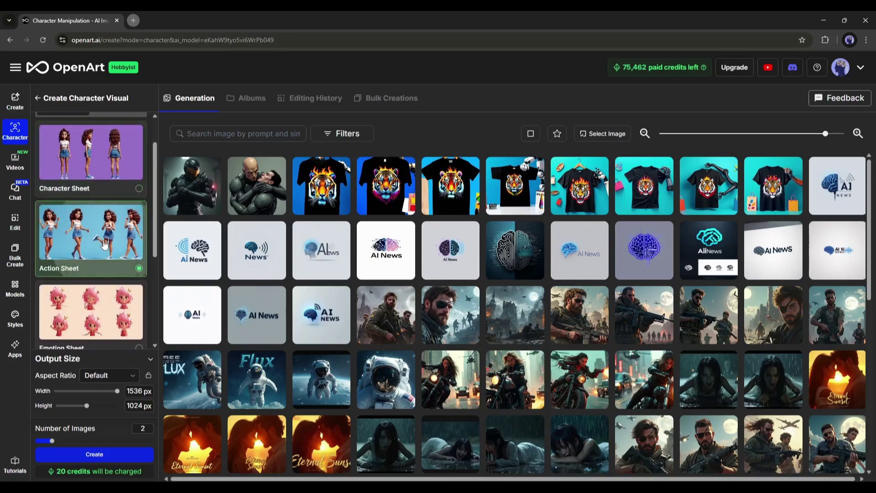
scroll(99, 261, down, 2)
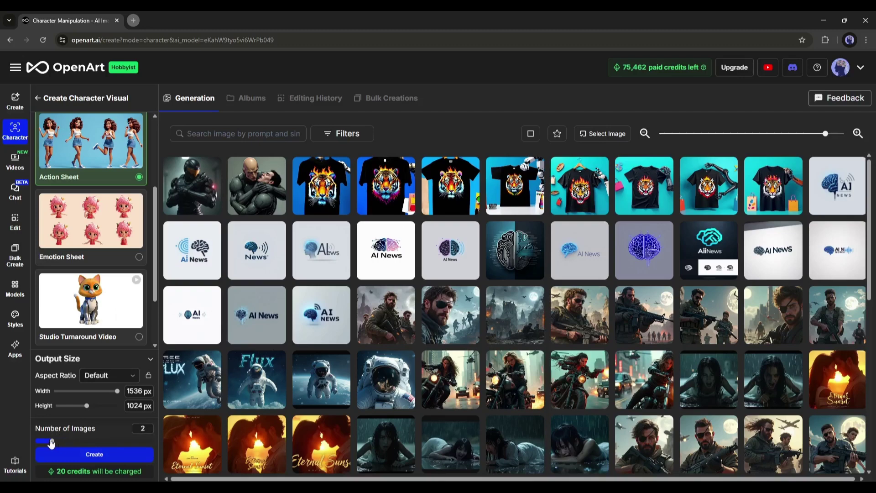
click(76, 452)
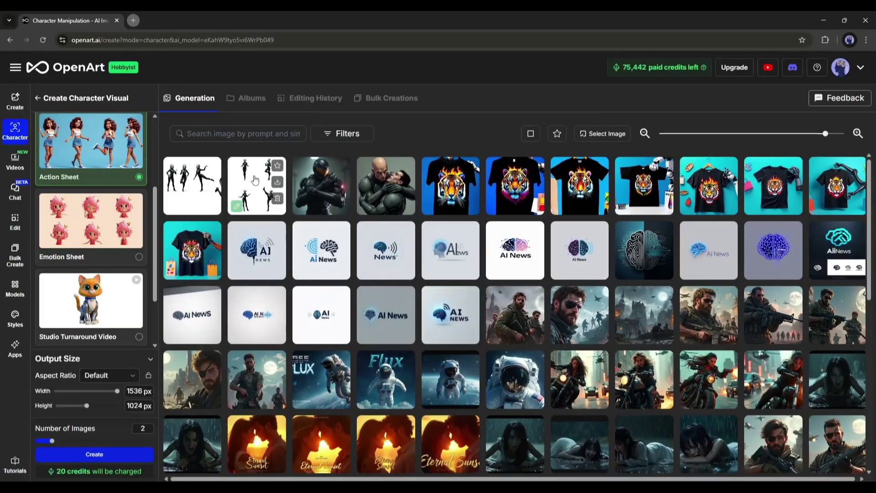
click(247, 179)
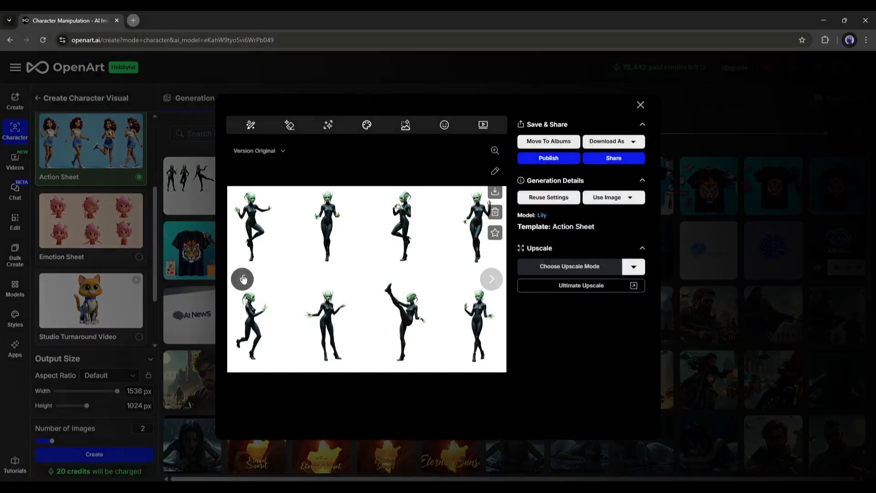
click(243, 279)
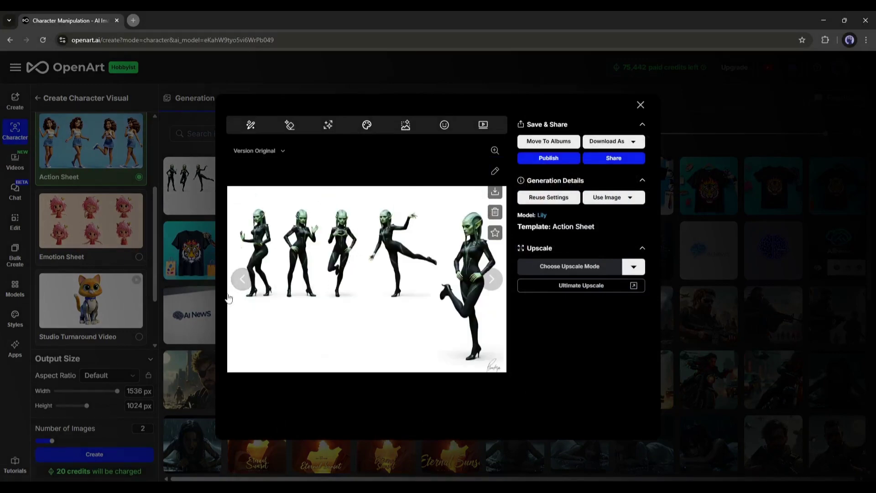
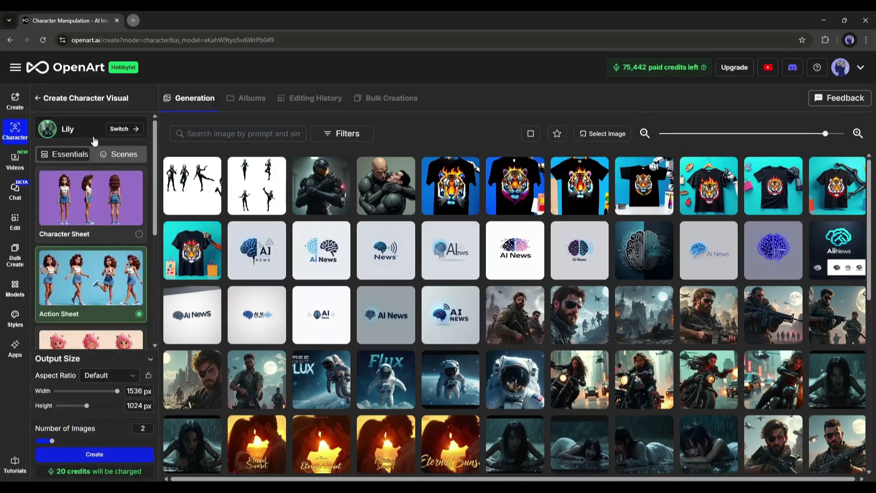
click(38, 98)
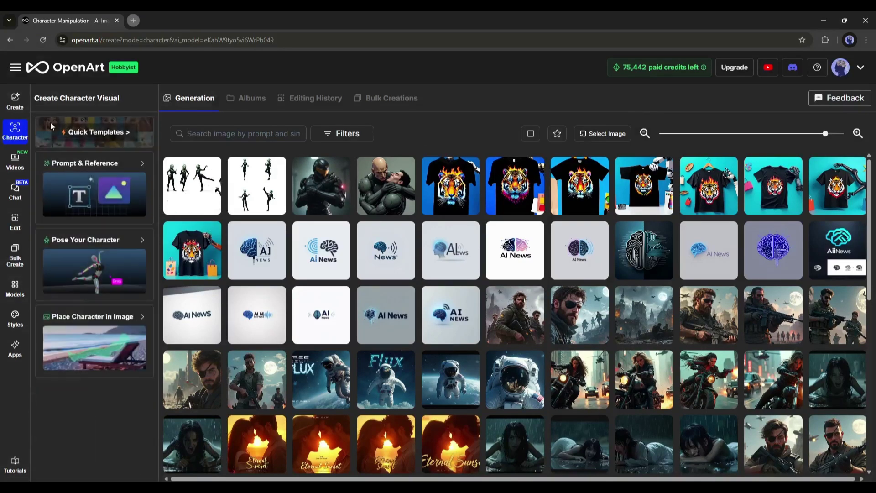
click(98, 189)
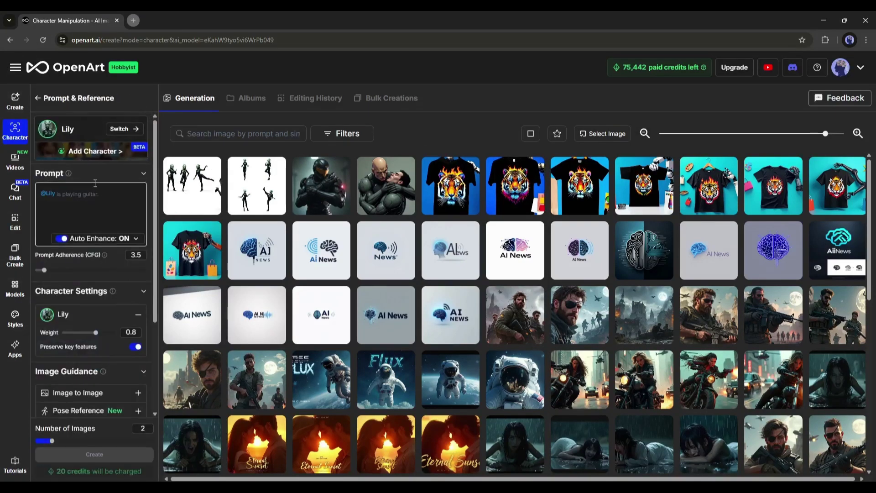
click(98, 194)
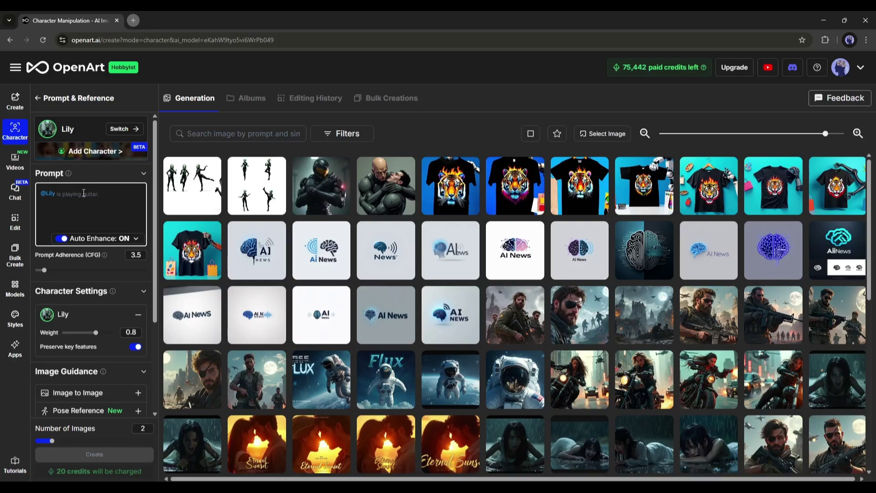
text(is walking in a dense jungle)
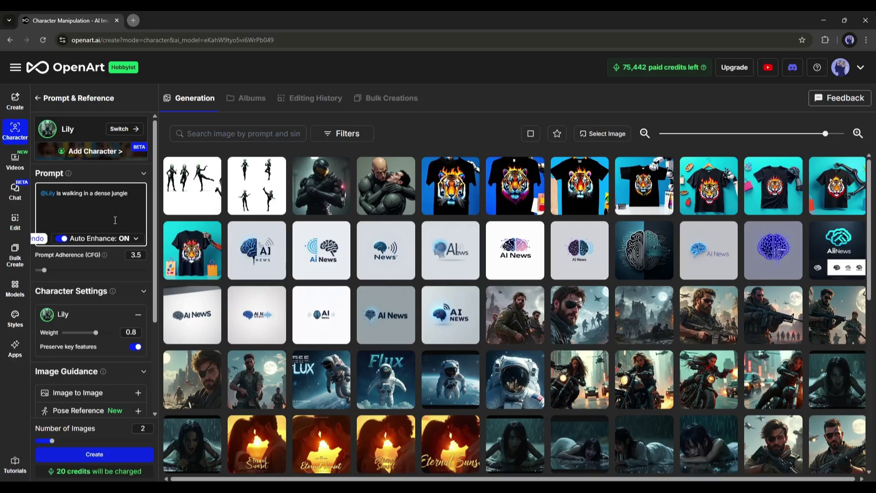
Keep Auto Enhance on, set Prompt Adherence (CFG) to 5 and review the character weight and key-feature settings.
scroll(120, 208, down, 2)
scroll(91, 190, up, 2)
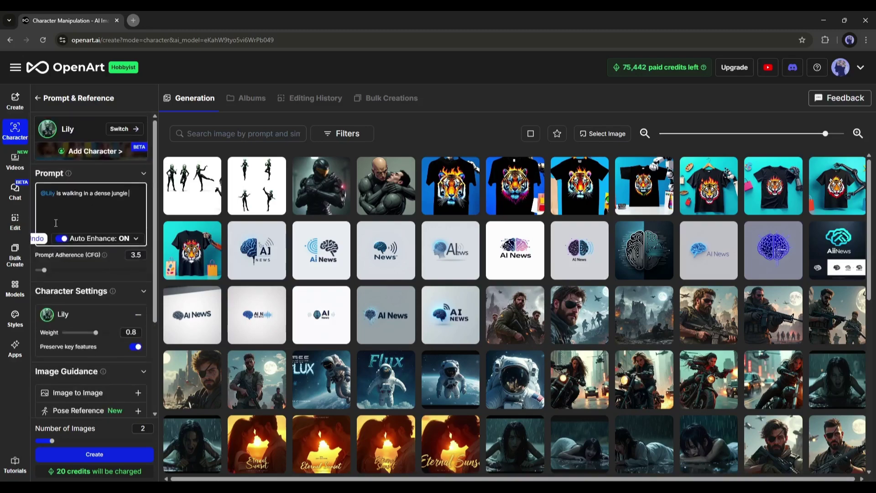
click(76, 242)
click(74, 240)
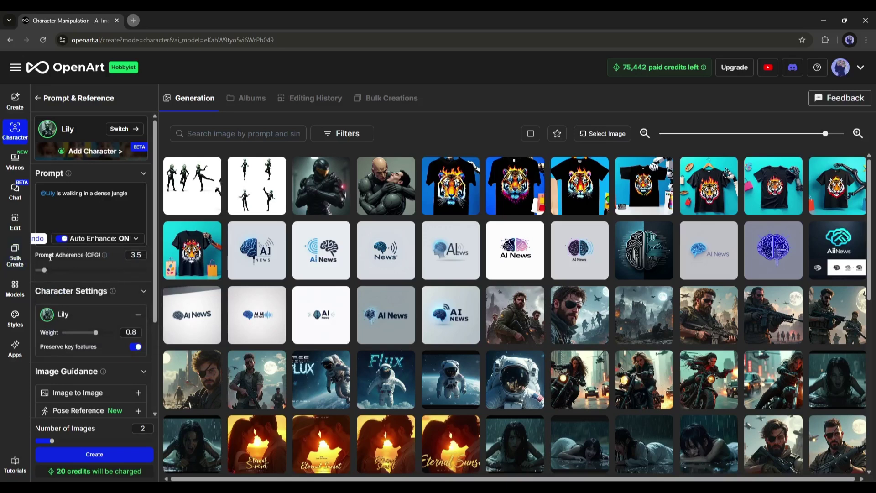
scroll(50, 258, down, 3)
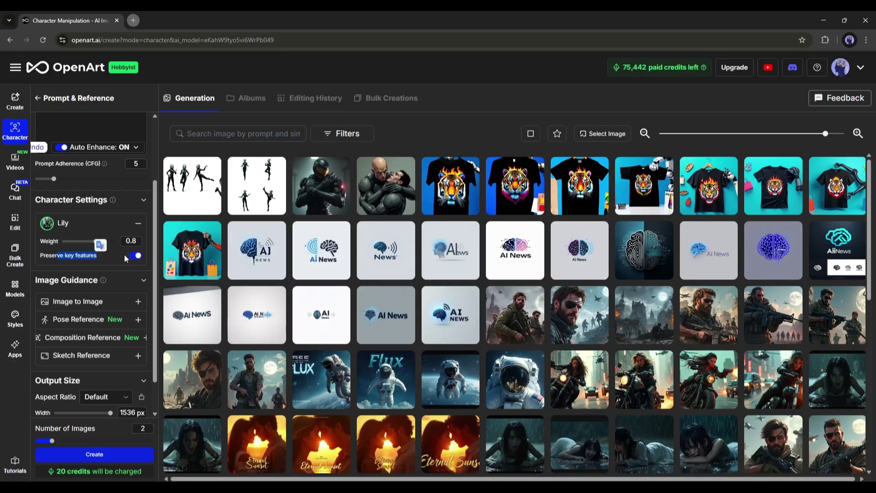
scroll(123, 258, up, 3)
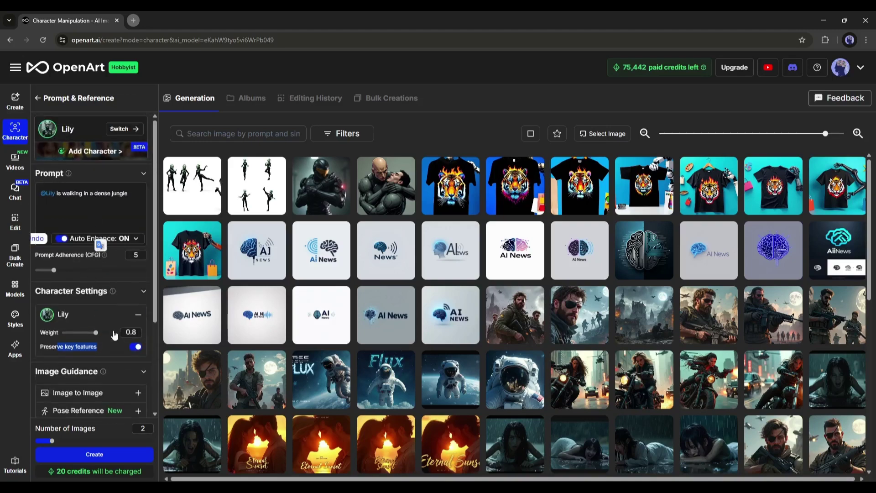
scroll(124, 332, down, 2)
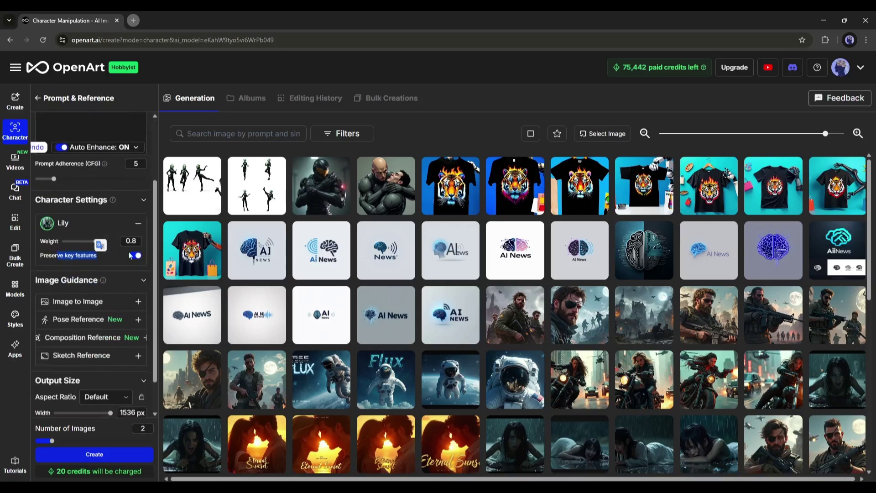
click(67, 258)
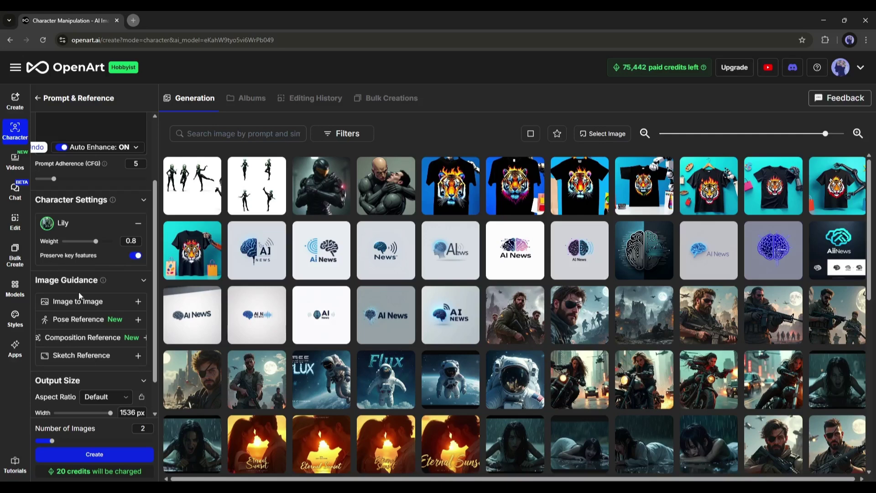
Set the output aspect ratio to Landscape and check the advanced settings without changing them.
scroll(83, 297, down, 1)
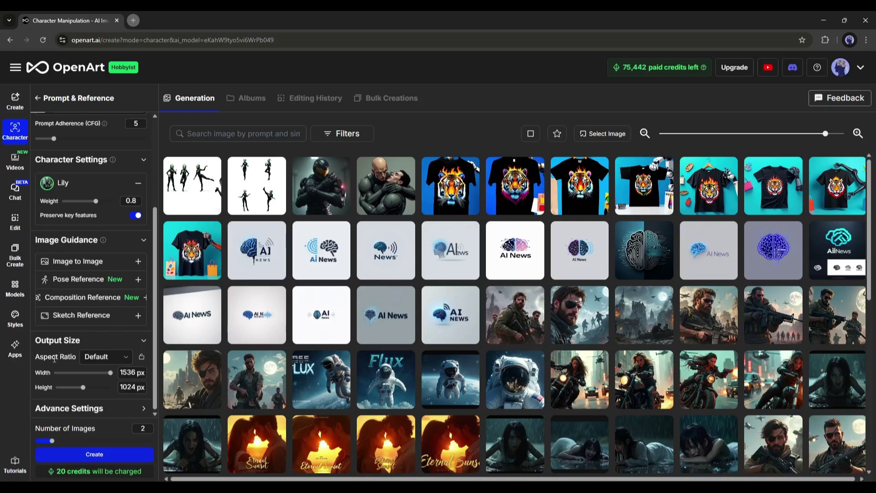
click(106, 357)
click(97, 366)
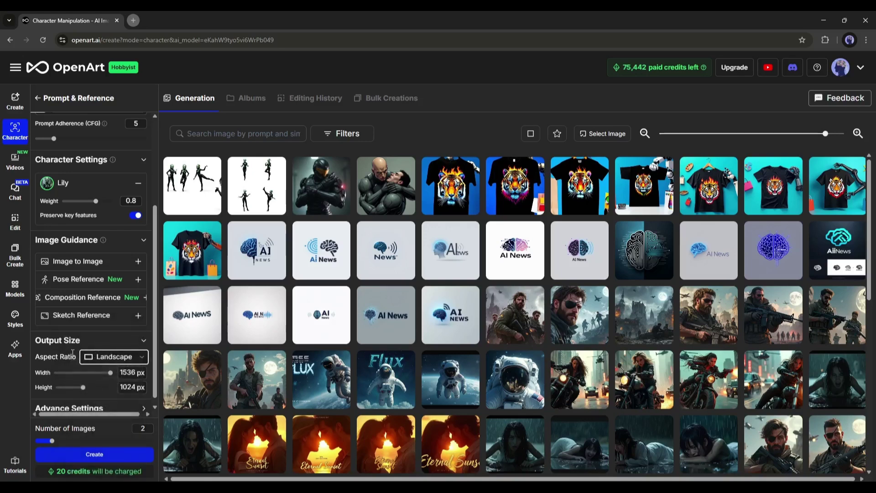
click(106, 398)
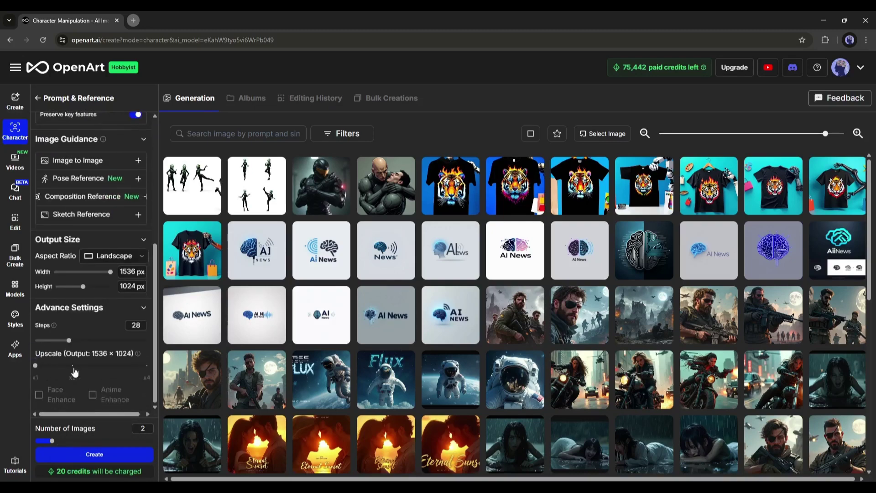
click(143, 307)
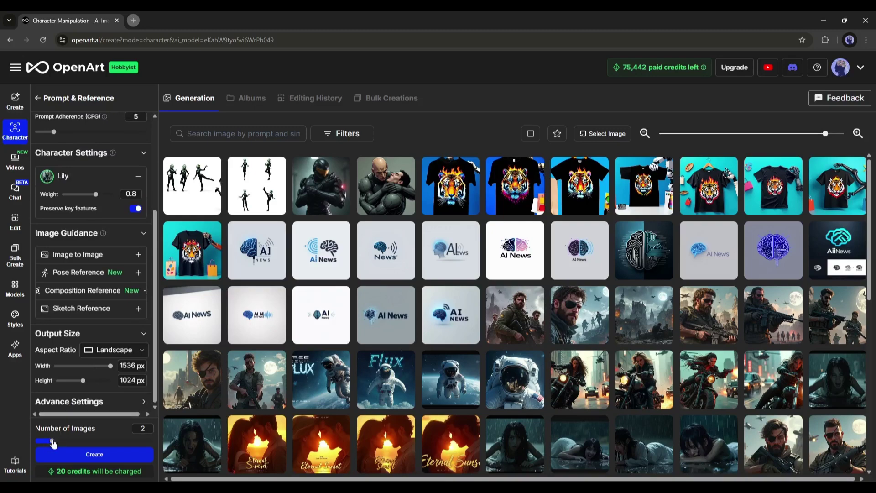
Set the number of images to 4 and generate the jungle scene.
drag(53, 440, 86, 441)
click(99, 458)
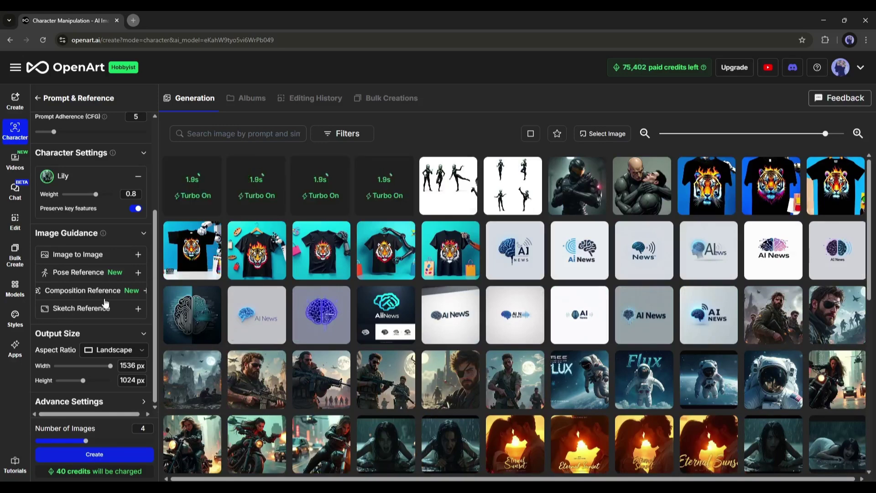
scroll(105, 304, up, 1)
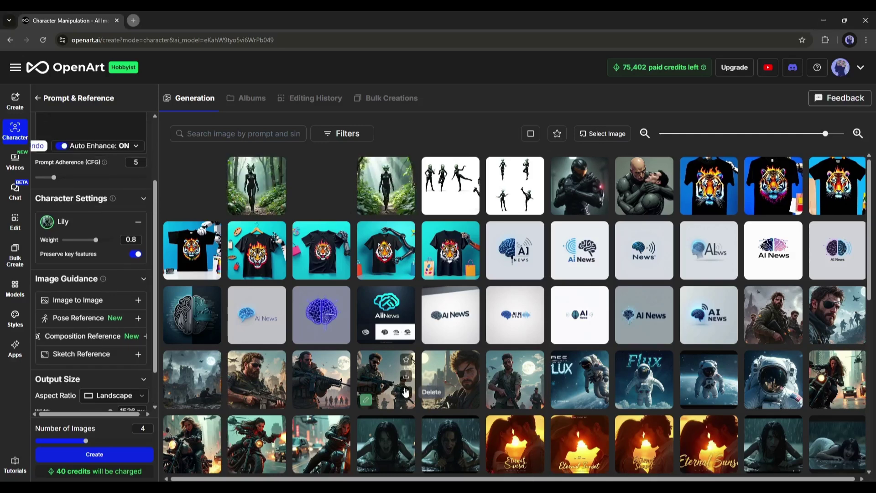
View the four generated jungle images of Lily one after another, then return to the gallery.
click(189, 179)
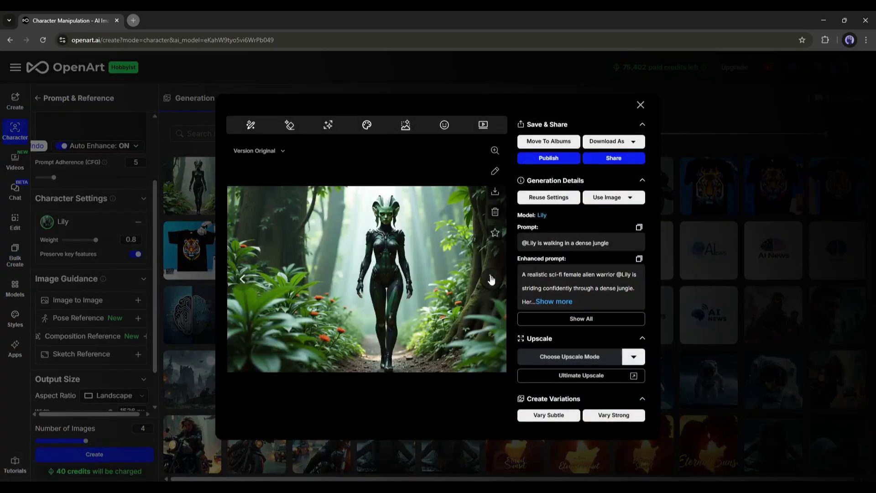
click(491, 279)
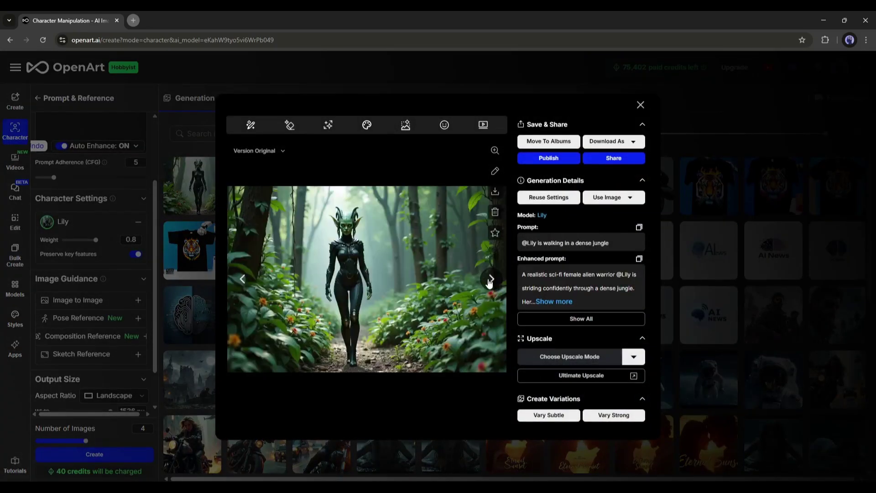
click(490, 280)
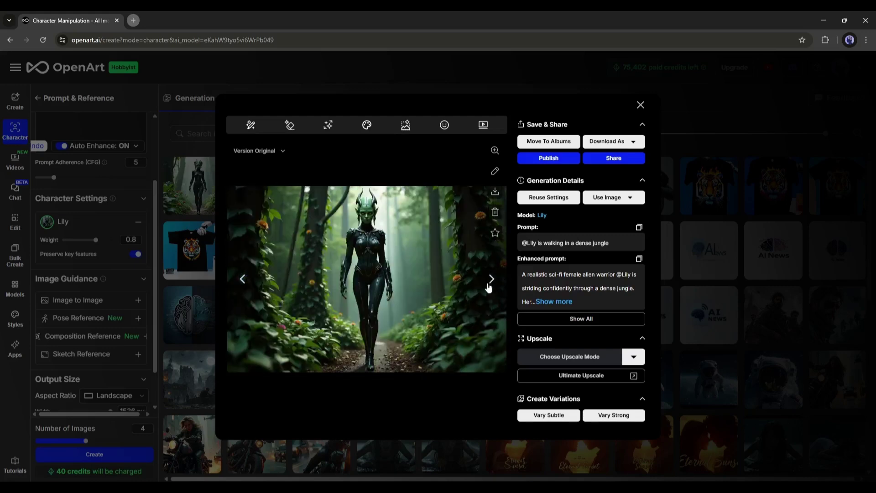
click(490, 281)
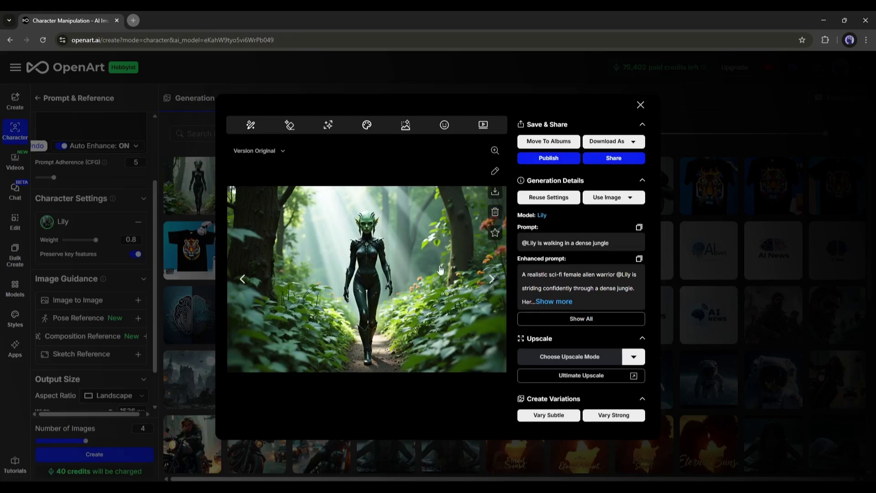
click(641, 105)
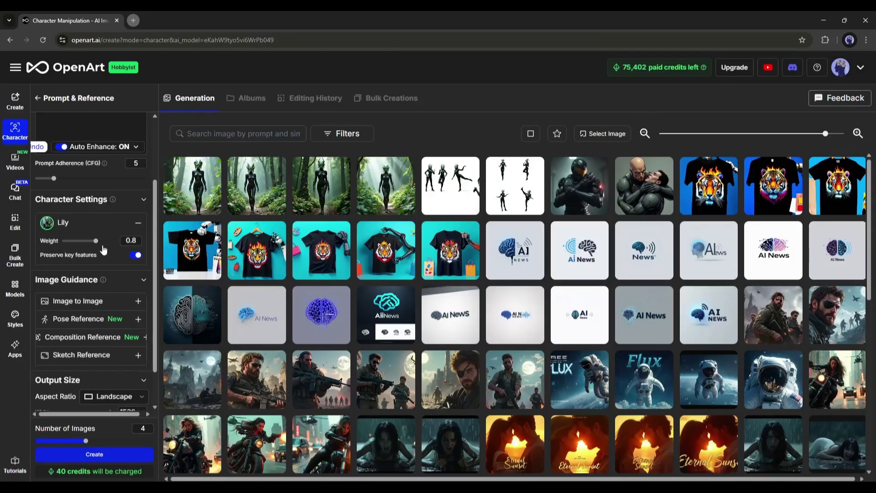
scroll(104, 250, up, 2)
click(114, 203)
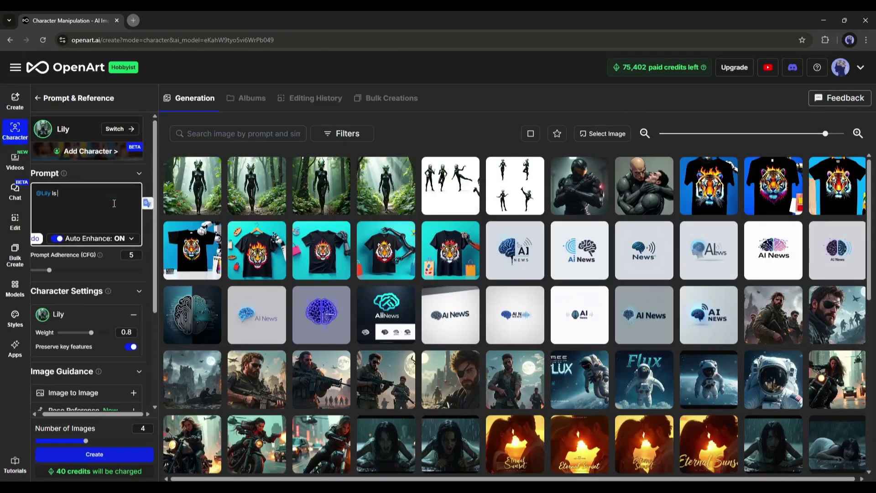
text(firing with a futuristic gun at night, fire at her background)
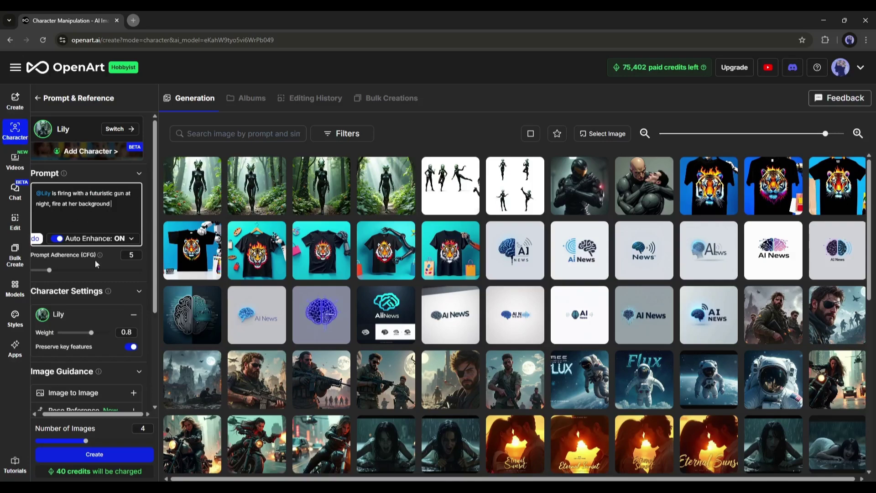
scroll(95, 259, down, 2)
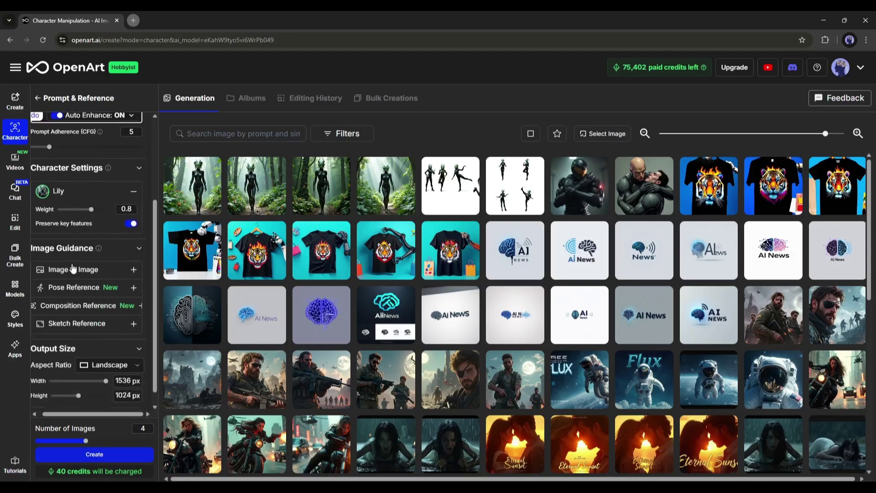
scroll(82, 242, down, 1)
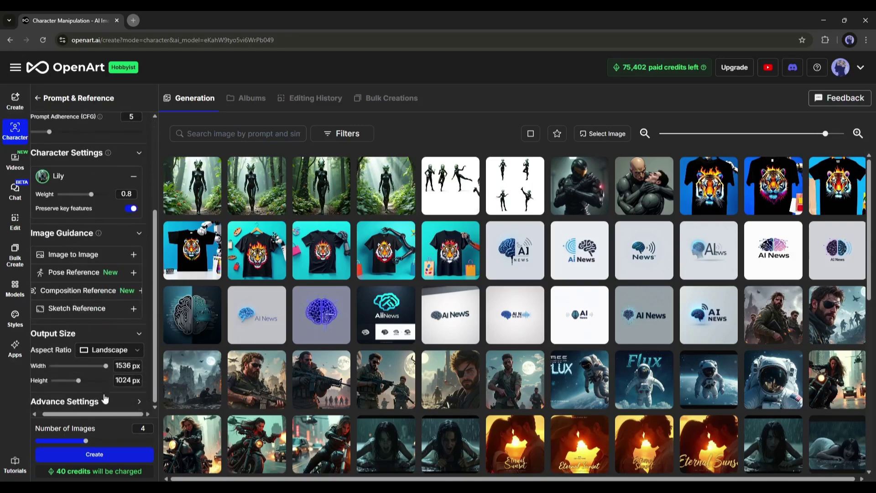
click(115, 454)
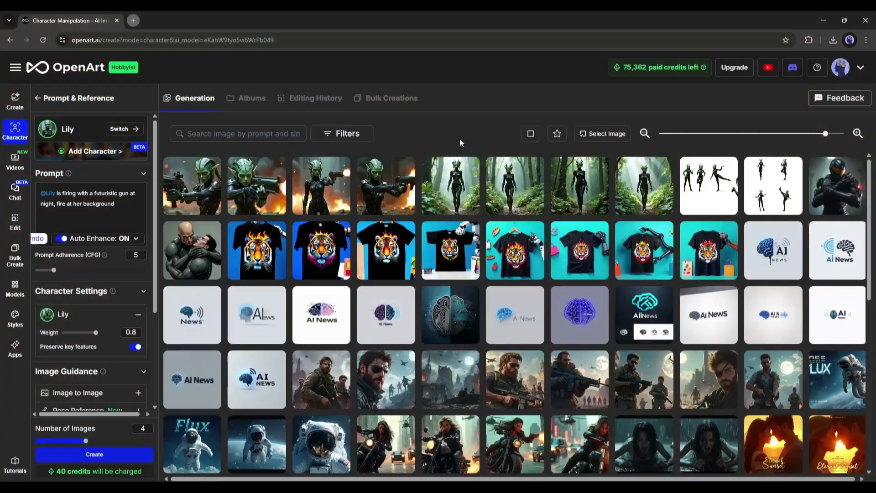
View the generated images of Lily firing the futuristic gun at full size, then return to the gallery.
click(196, 179)
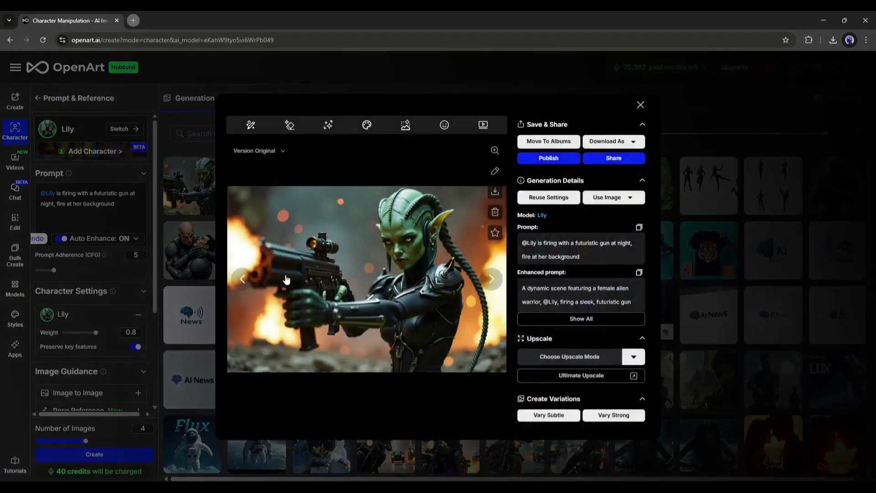
click(641, 106)
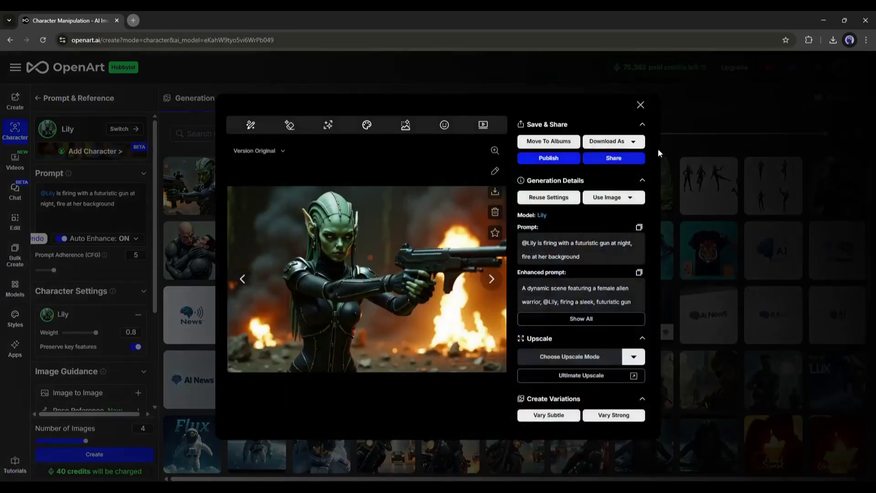
click(640, 105)
click(366, 184)
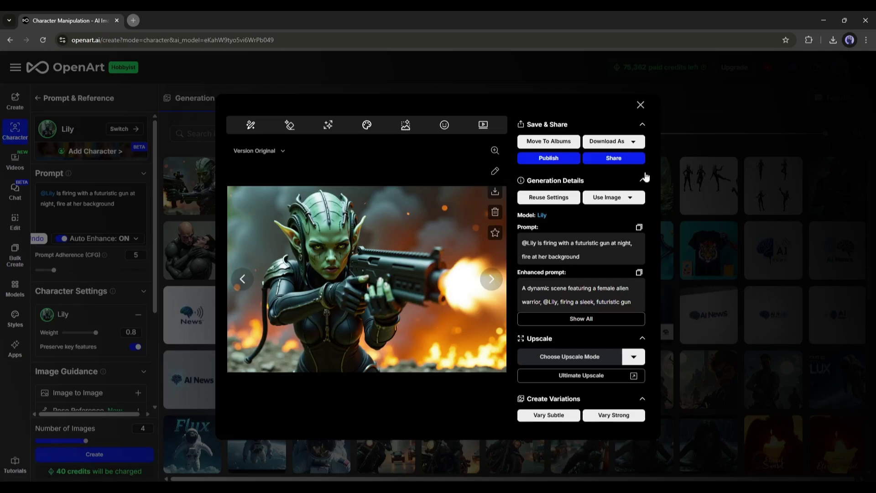
click(640, 104)
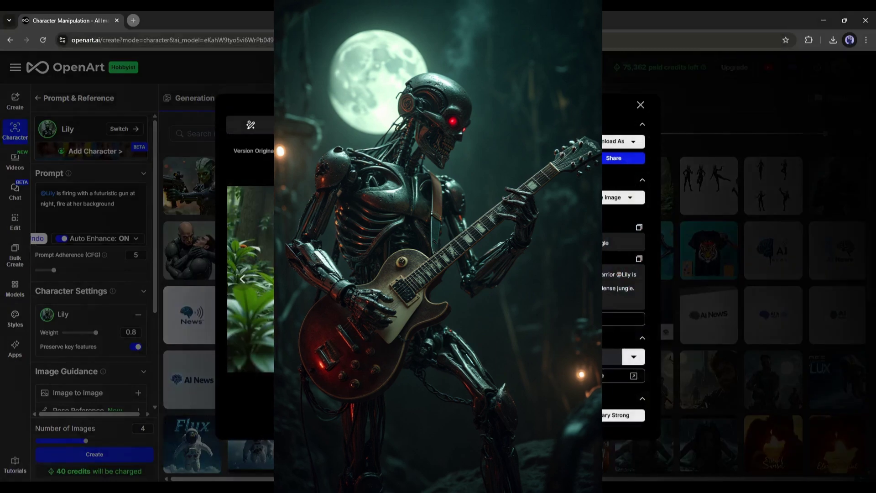
click(640, 105)
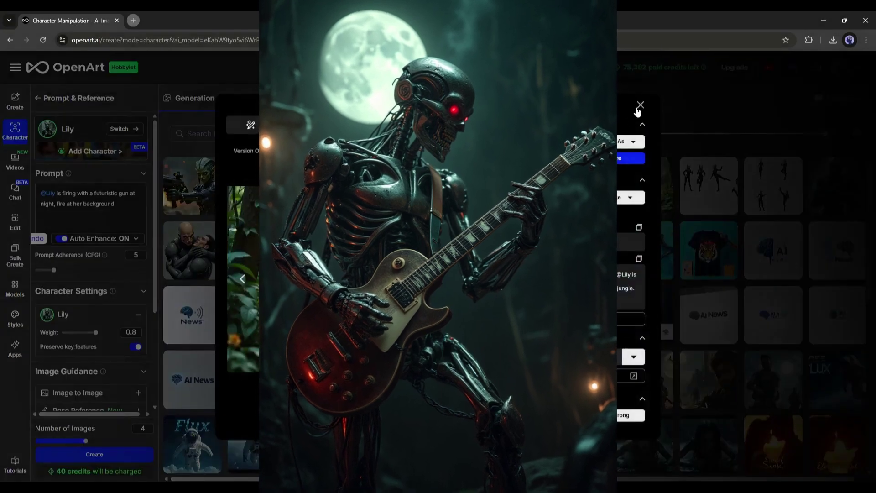
click(640, 105)
click(127, 215)
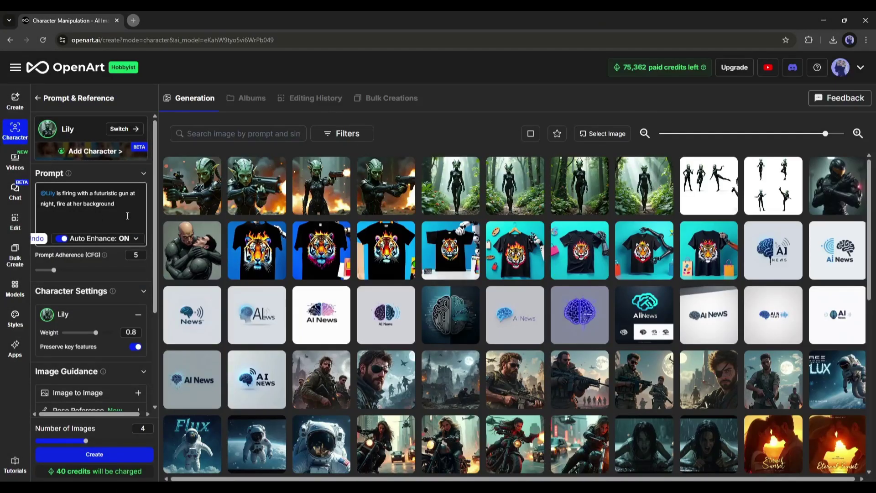
drag(57, 193, 155, 216)
text(playing a guitar)
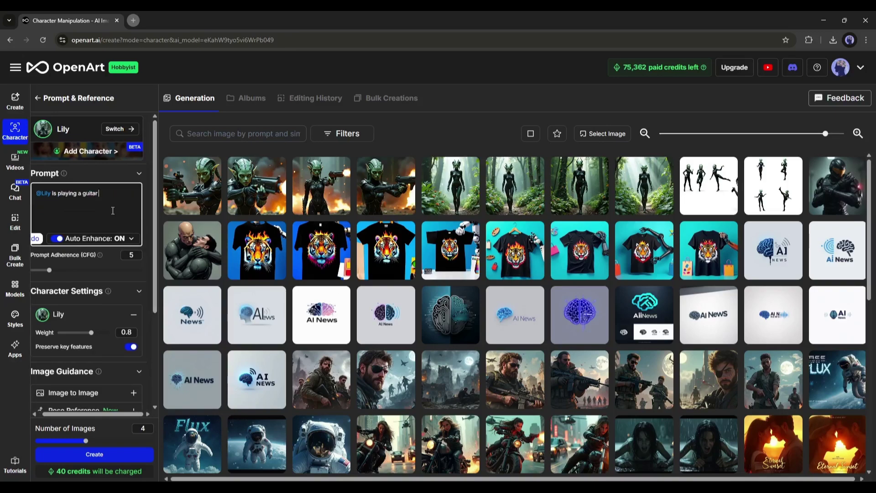
Upload the guitar-playing robot picture from Downloads as the Image to Image reference and generate four images.
scroll(124, 210, down, 5)
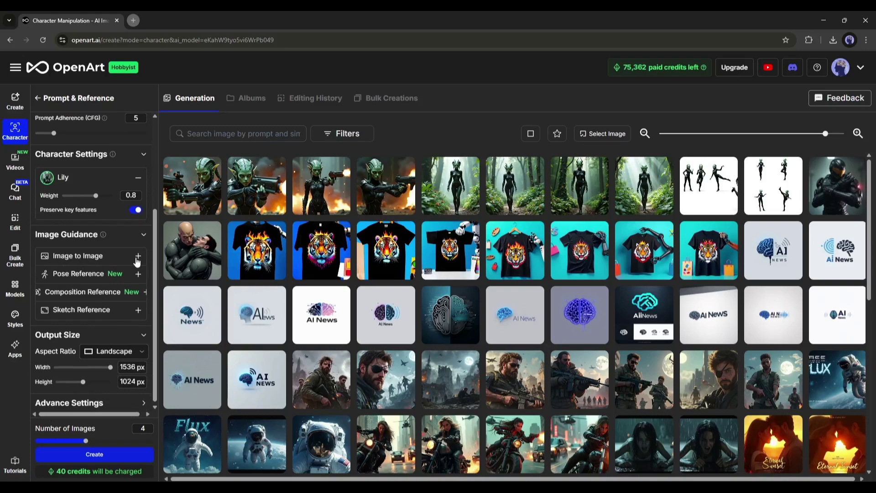
click(137, 256)
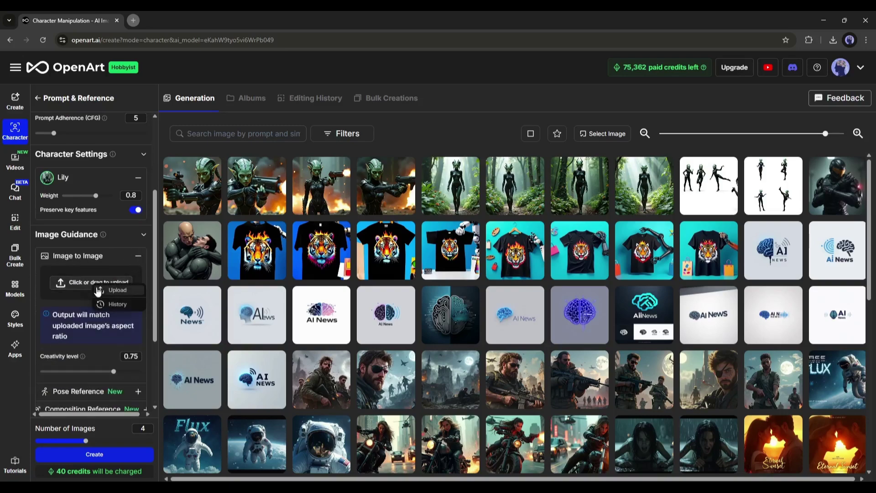
click(98, 291)
click(133, 141)
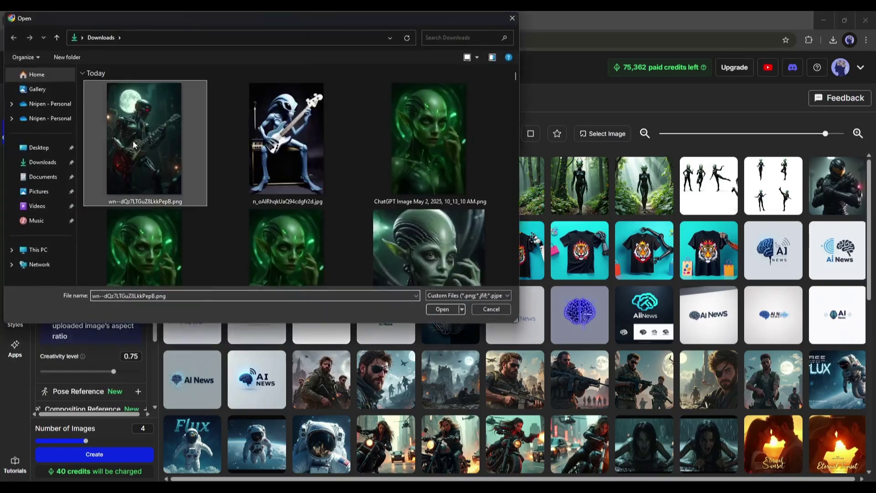
double_click(132, 140)
scroll(64, 314, down, 1)
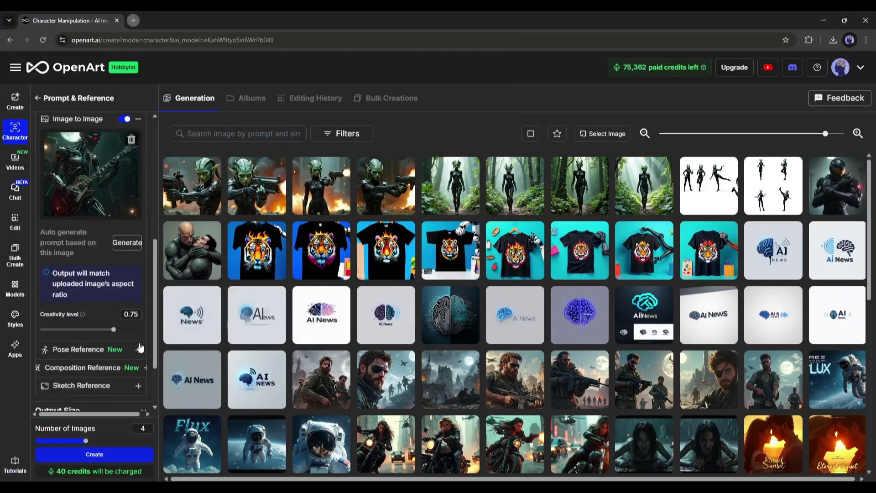
scroll(79, 392, down, 2)
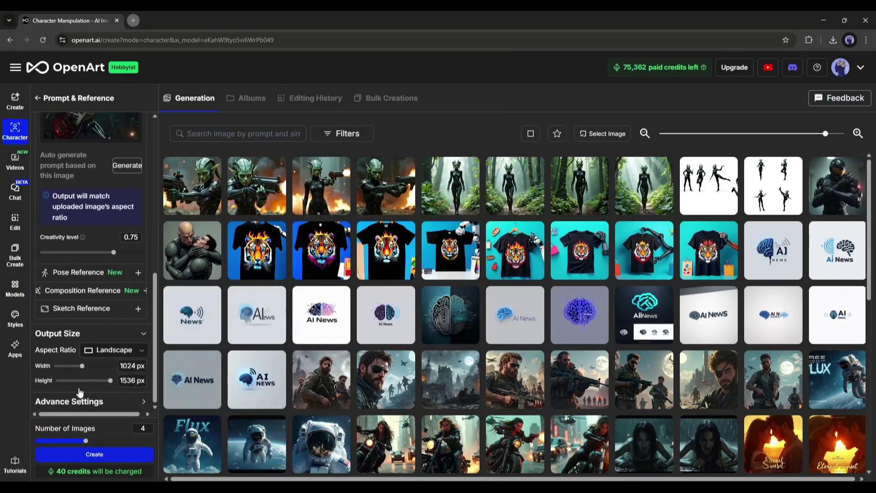
click(95, 459)
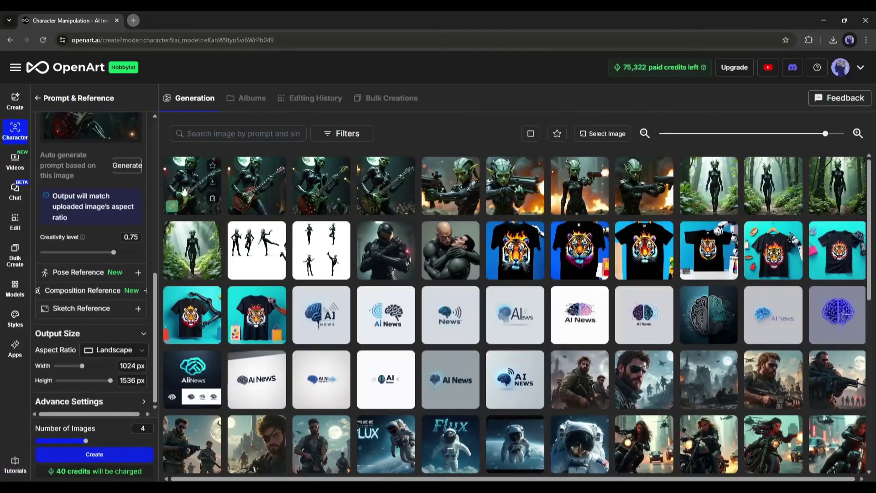
View the generated guitar images of Lily one after another, then return to the gallery.
click(185, 192)
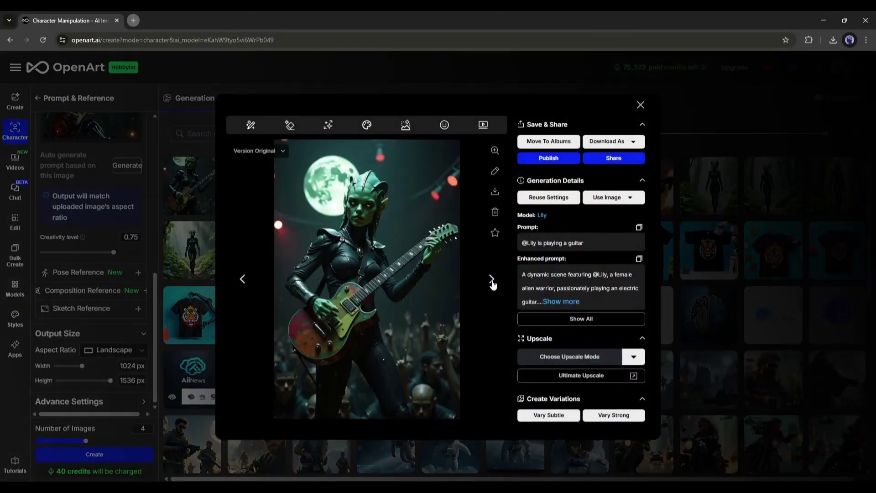
key(Right)
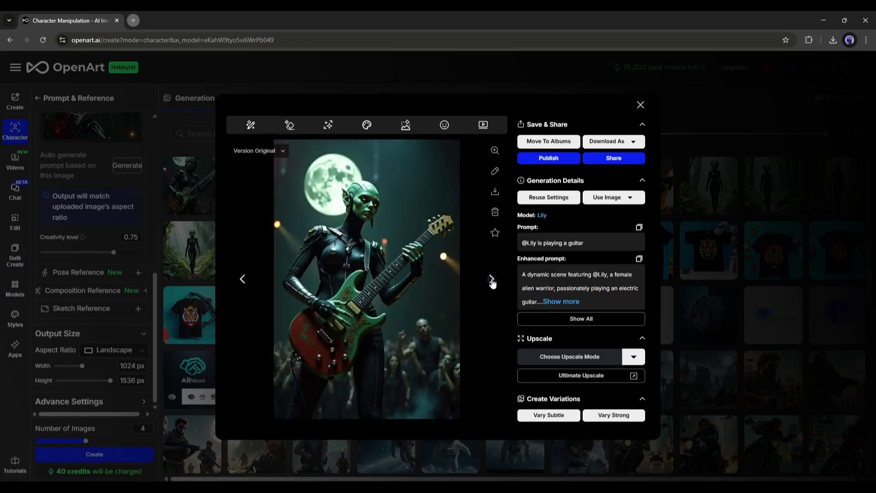
click(491, 279)
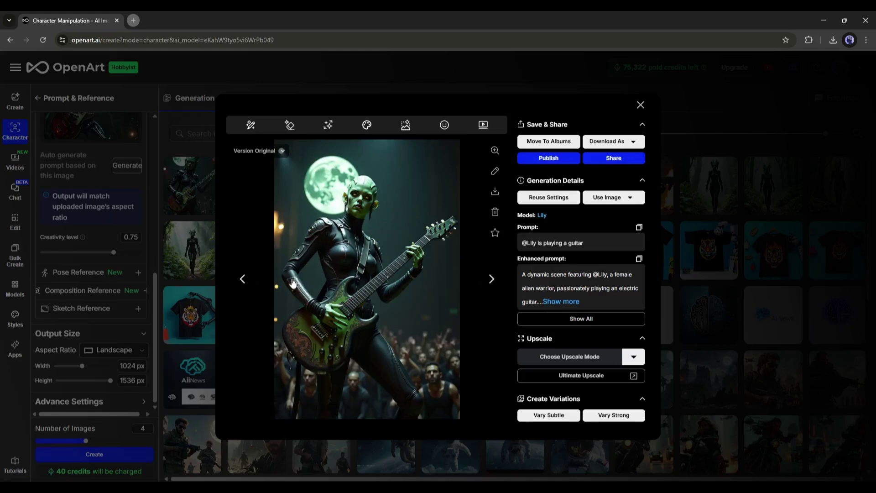
click(242, 279)
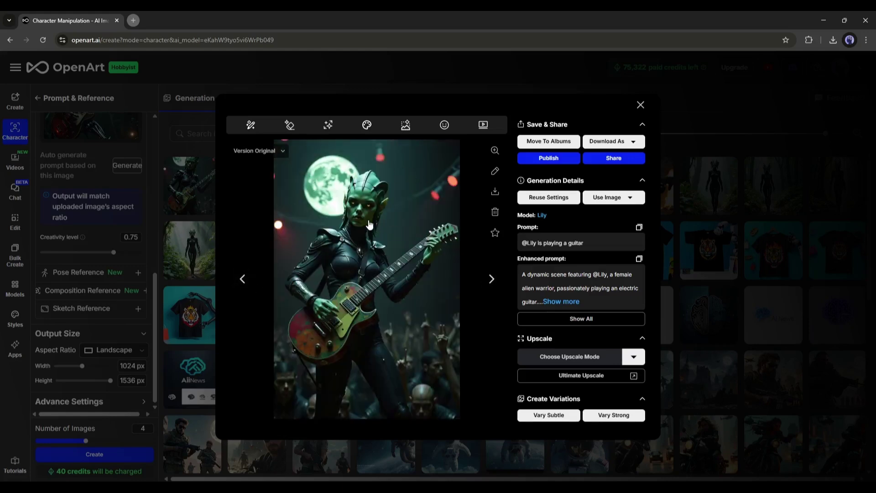
click(640, 104)
In the Pose Reference editor, choose the Male (Base) 3D model and apply the Attacking preset pose.
scroll(109, 214, up, 3)
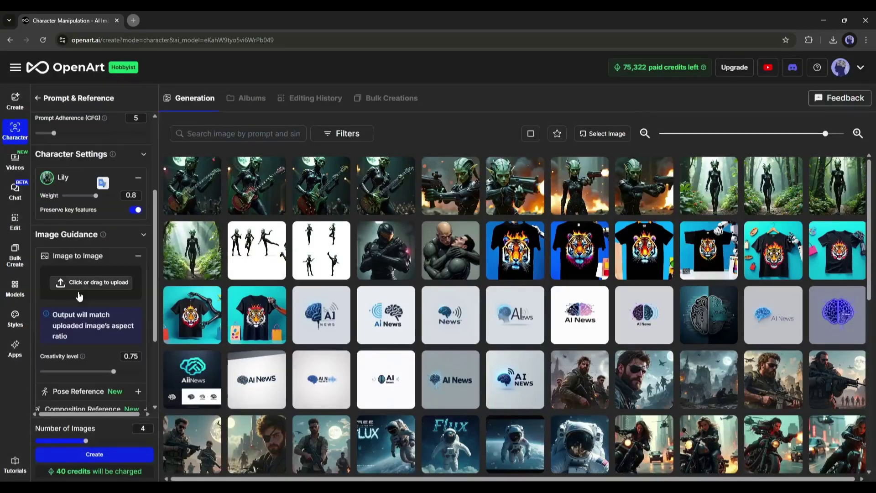
scroll(109, 215, down, 3)
click(64, 274)
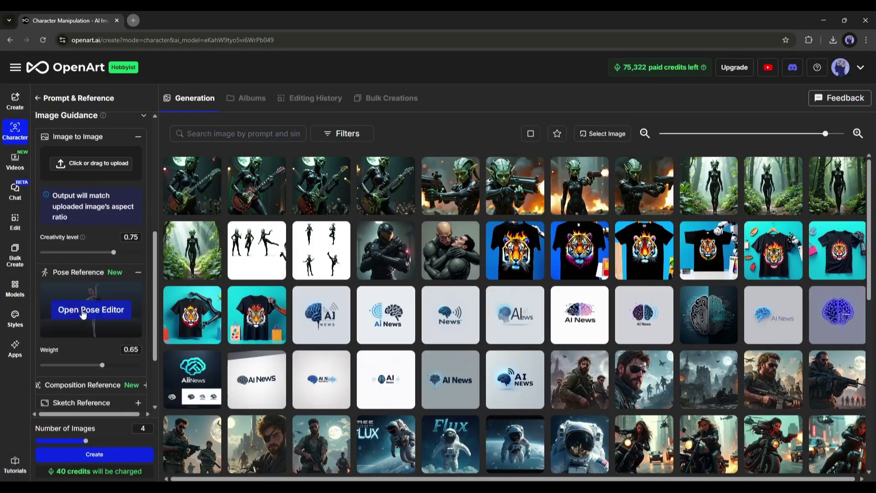
click(85, 313)
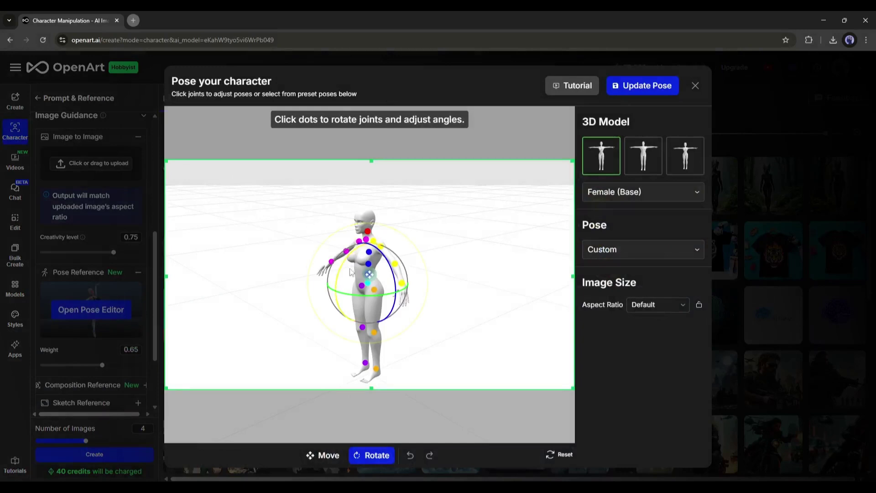
mouse_move(357, 273)
mouse_down()
mouse_move(338, 296)
mouse_move(364, 273)
mouse_up()
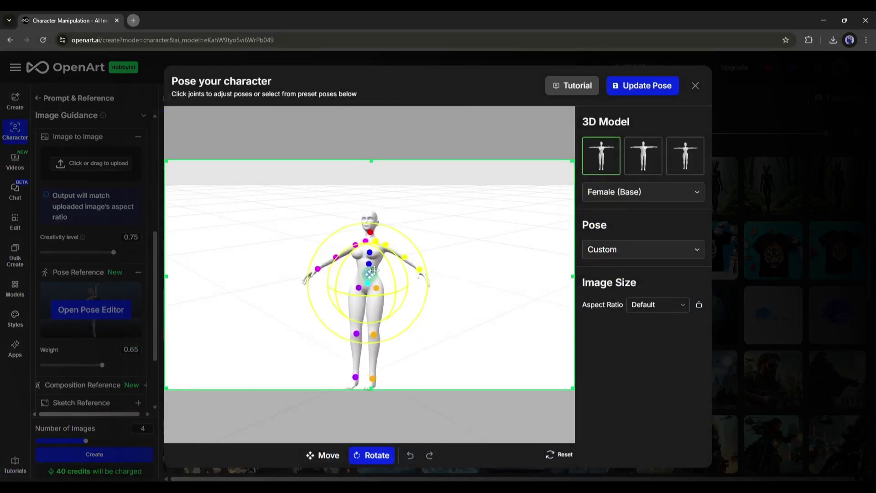
click(607, 165)
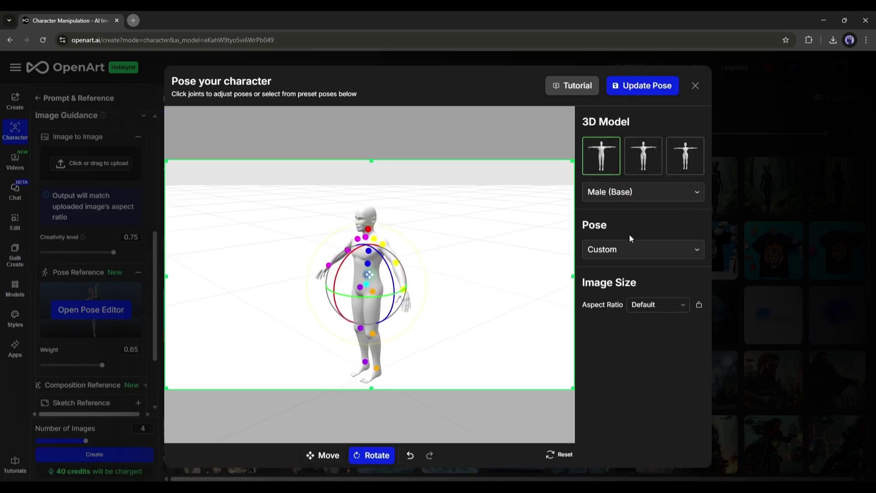
click(627, 250)
scroll(573, 356, down, 1)
click(563, 372)
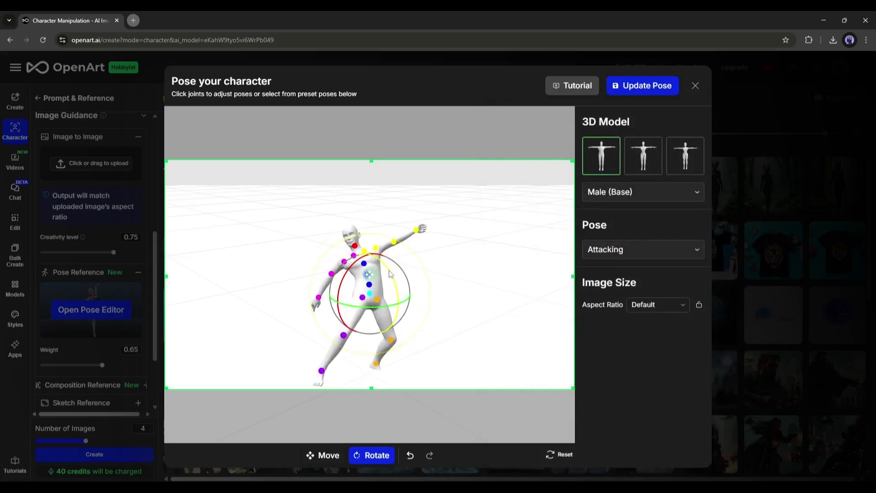
Adjust the figure's arm and leg joints, reframe the figure and save the result as the pose reference.
click(318, 283)
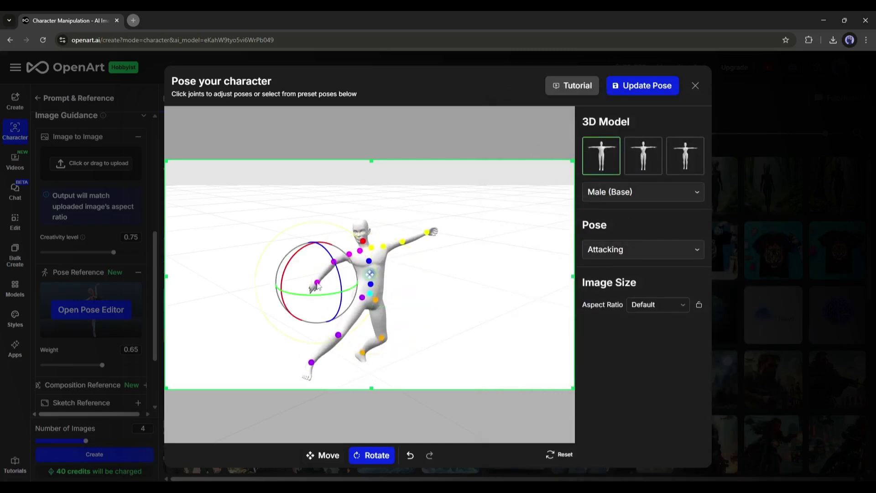
click(429, 233)
click(349, 254)
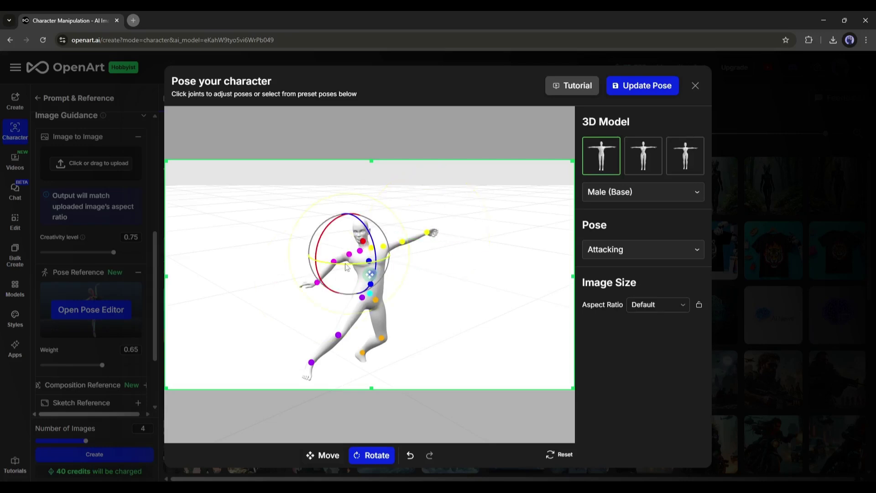
drag(346, 267, 344, 274)
click(381, 337)
drag(385, 358, 381, 361)
click(311, 362)
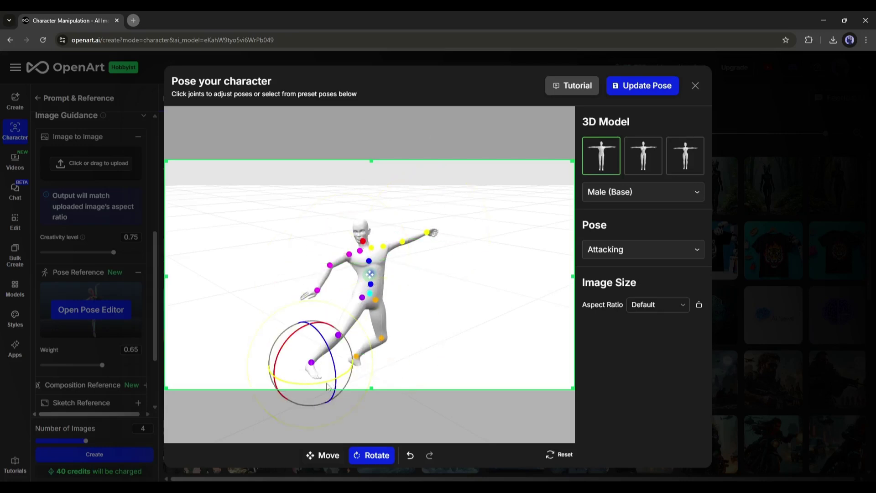
click(377, 336)
key(Right)
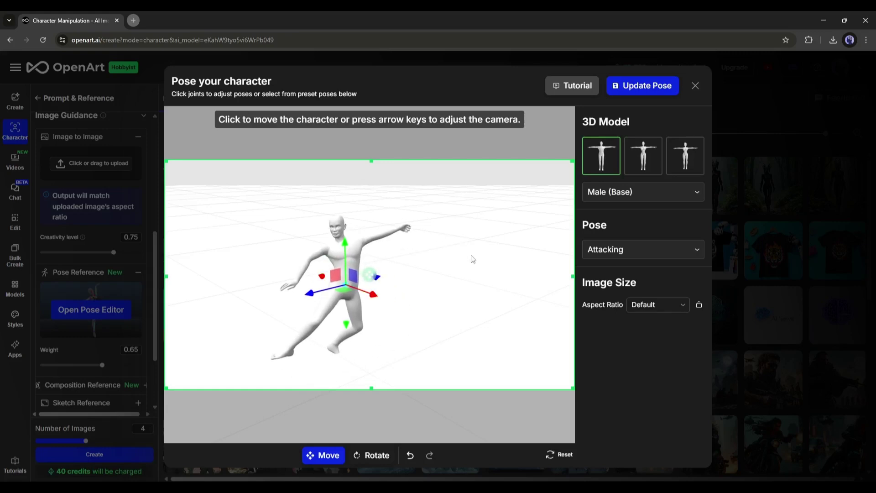
click(625, 79)
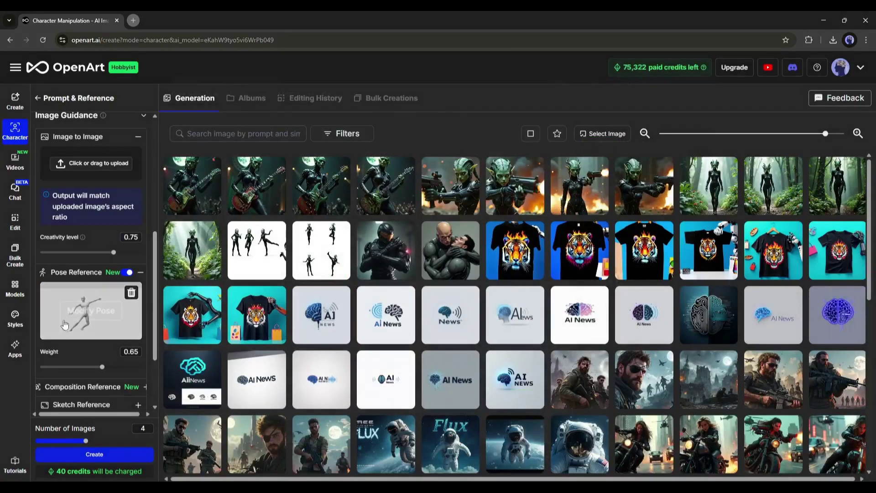
scroll(111, 411, down, 1)
click(100, 458)
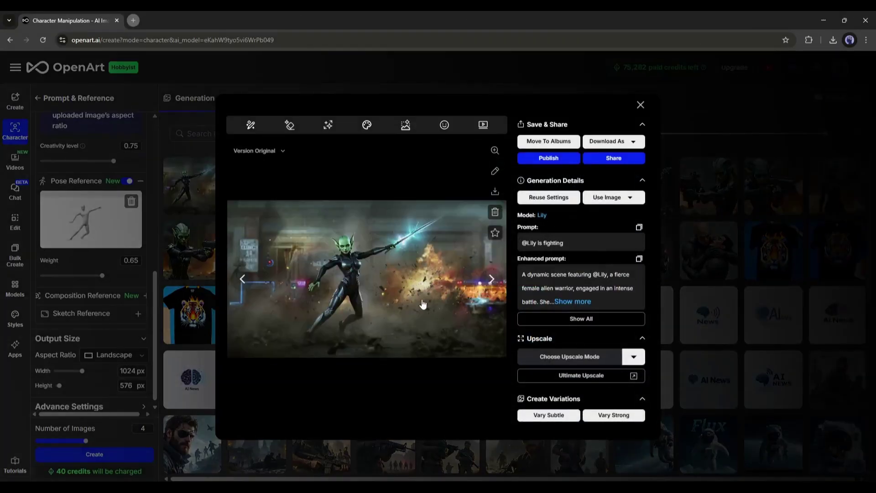
click(490, 280)
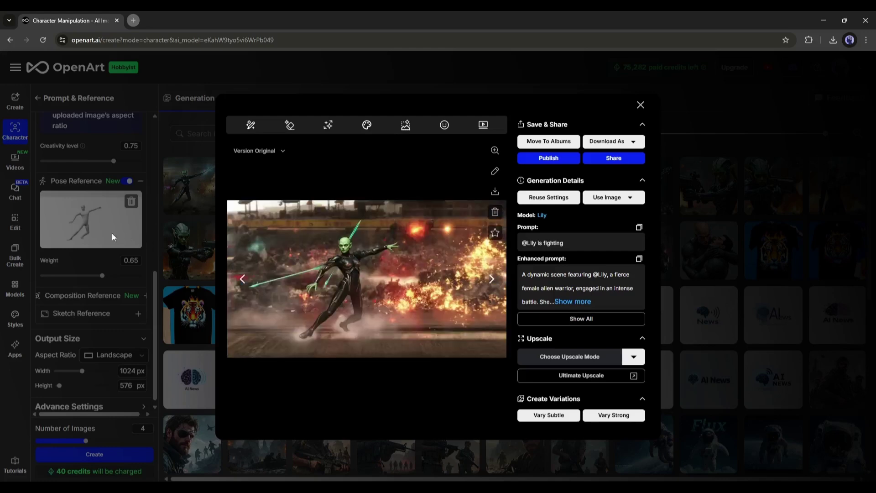
View the remaining generated images of Lily fighting one after another, then return to the gallery.
click(492, 279)
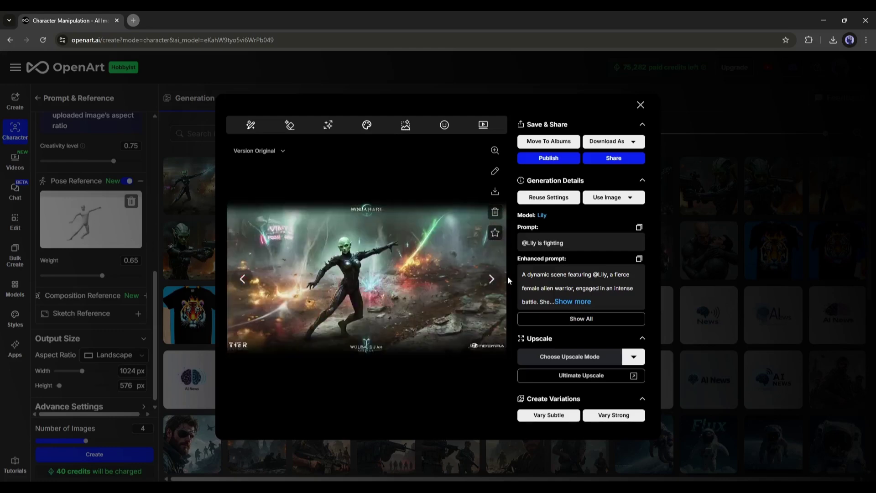
click(498, 282)
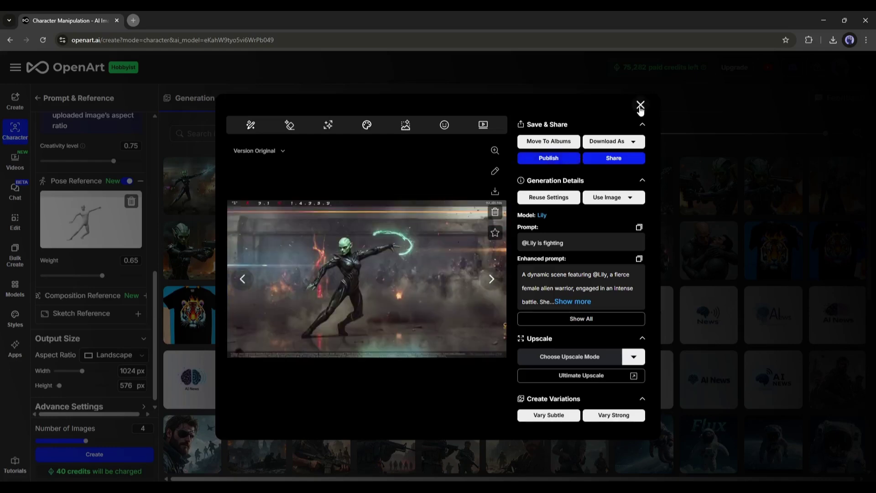
click(640, 106)
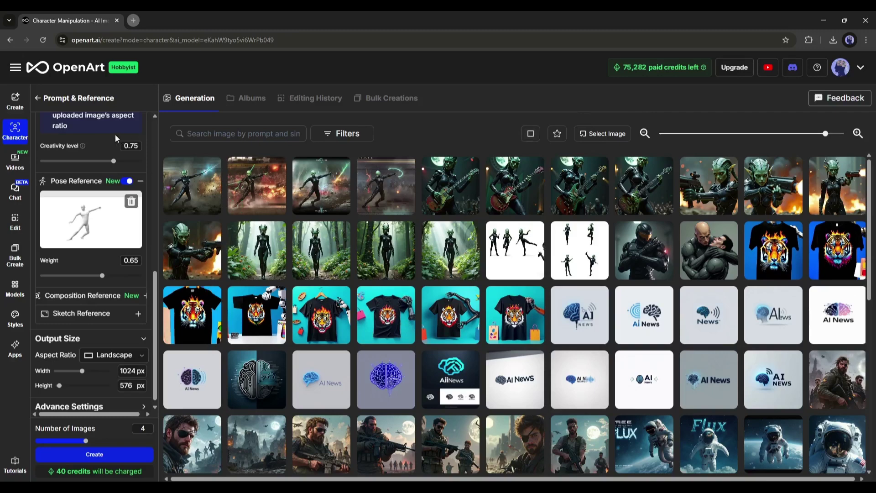
Remove the Image to Image and Pose Reference guidance from the Prompt & Reference settings.
scroll(93, 269, up, 3)
scroll(89, 274, down, 3)
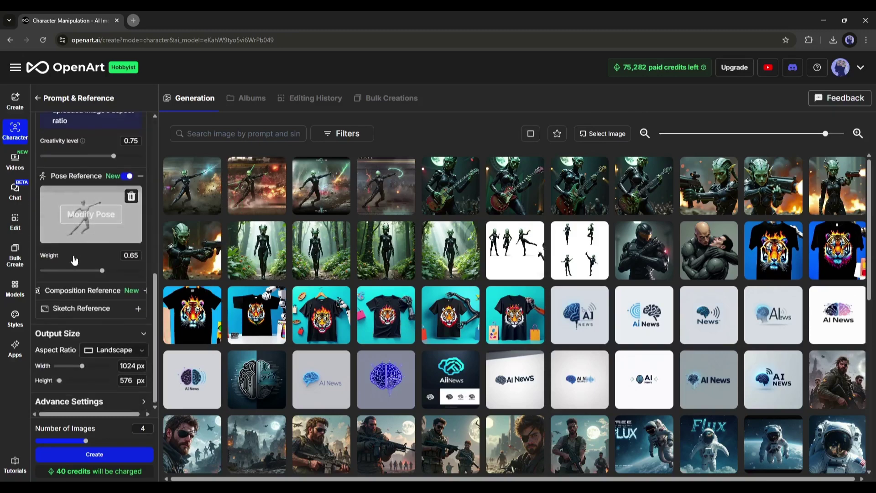
scroll(82, 279, up, 5)
scroll(80, 280, up, 2)
scroll(92, 299, down, 3)
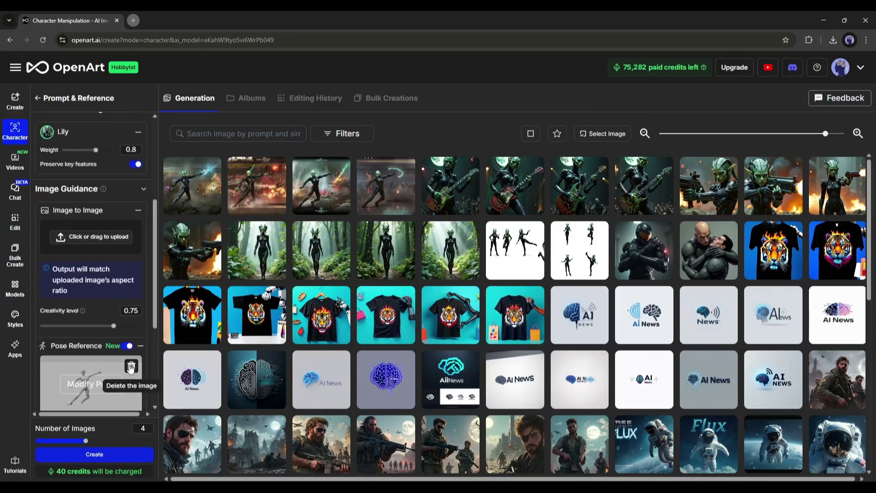
scroll(103, 314, up, 1)
click(138, 255)
click(138, 273)
scroll(138, 274, up, 3)
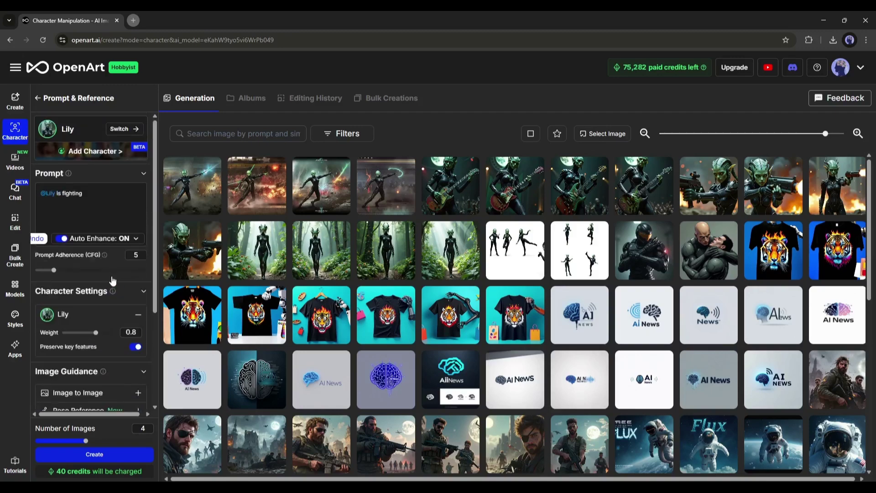
Add Lukas from My Characters as a second character alongside Lily.
click(79, 202)
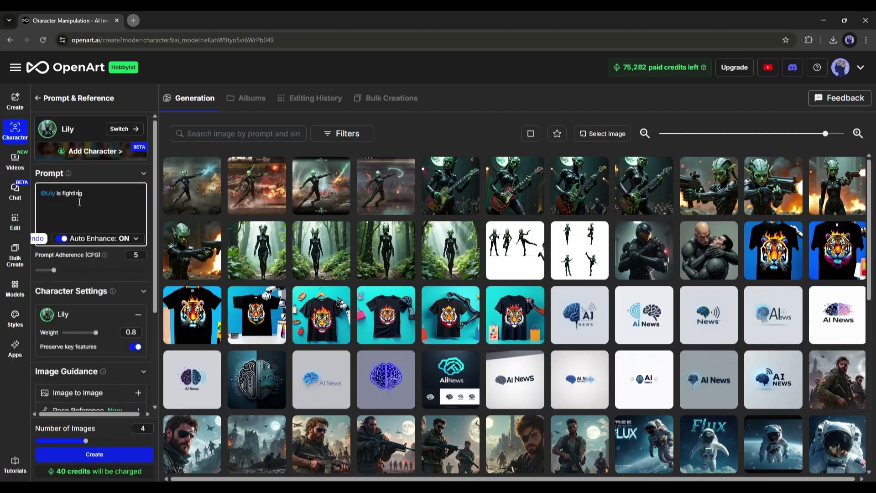
click(76, 153)
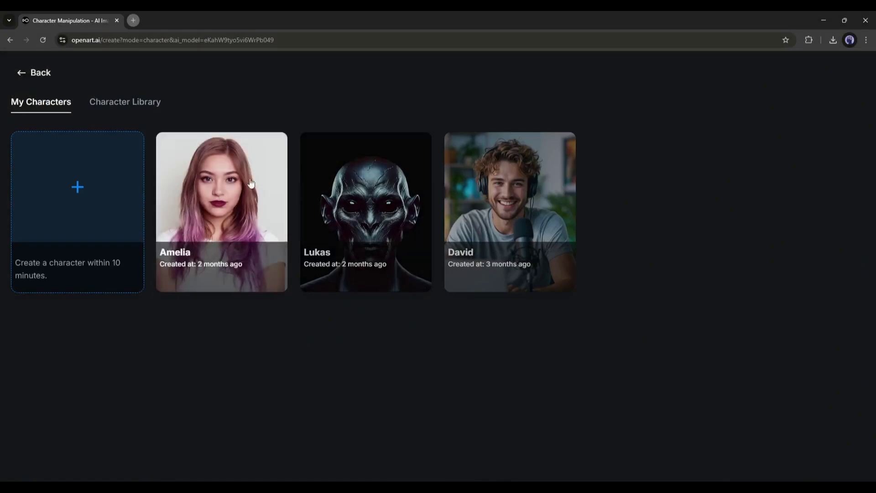
click(369, 201)
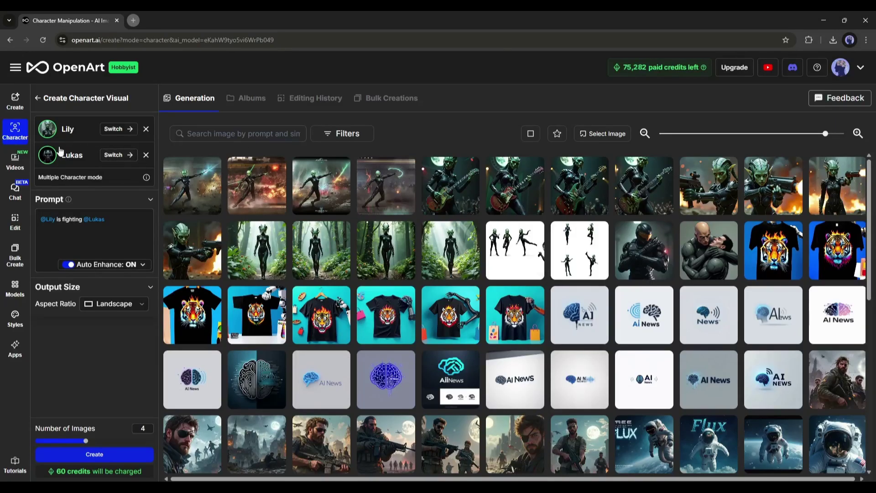
click(99, 224)
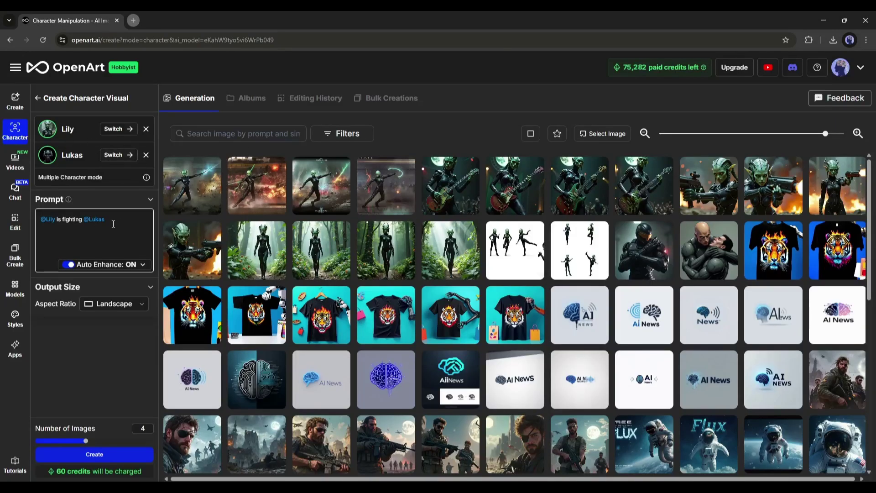
click(84, 220)
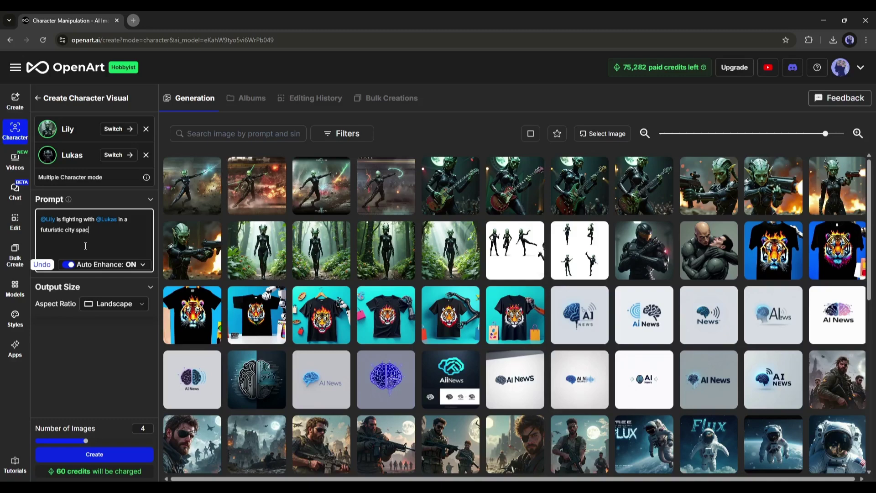
click(101, 457)
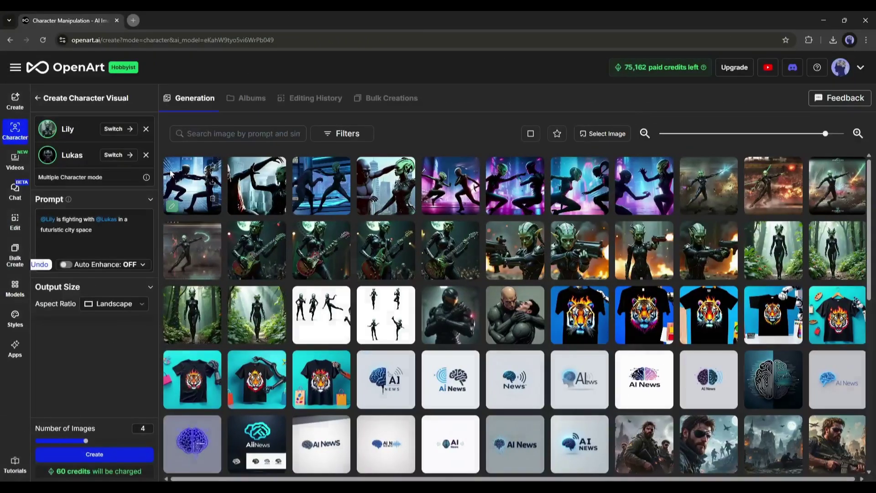
View the generated images of Lily fighting Lukas, then return to the gallery.
click(171, 174)
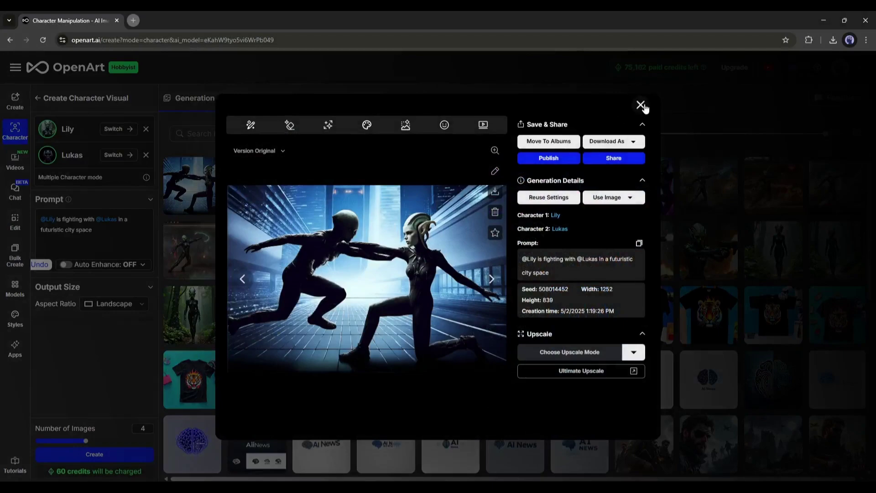
click(641, 105)
click(504, 206)
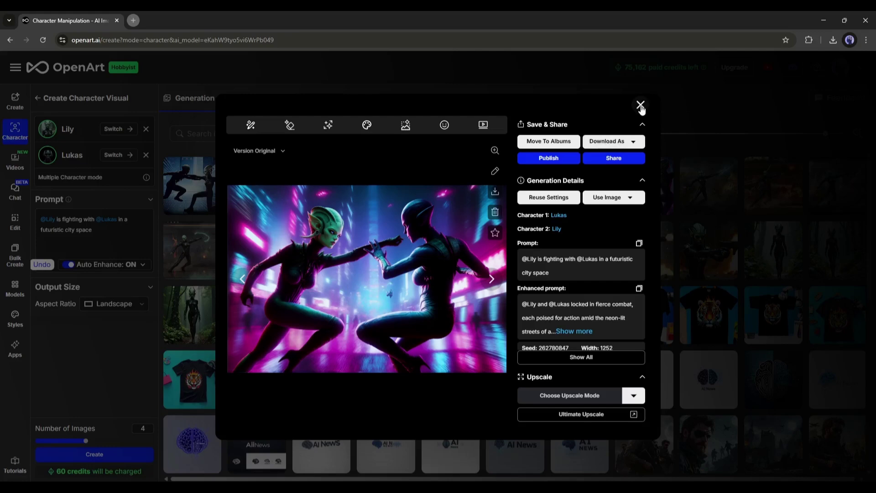
click(641, 106)
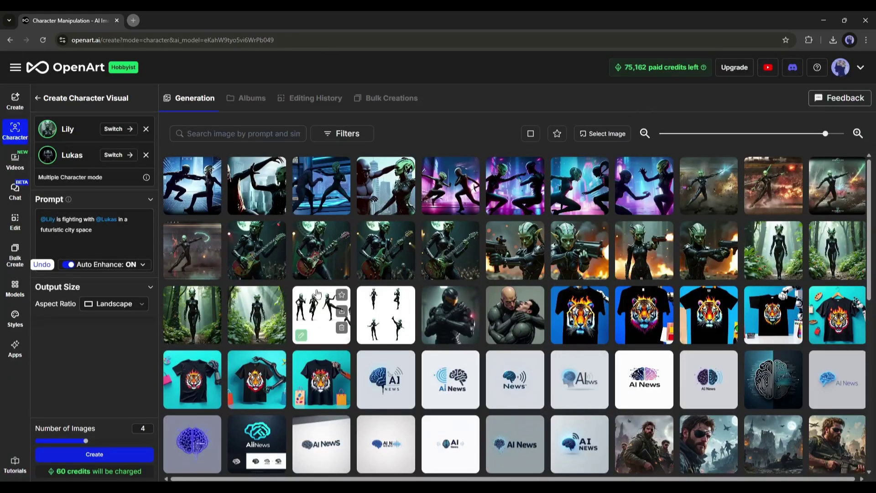
In Place Character in Image, use the rainy neon street picture, define Lily's placement area in the middle of the street and save it.
click(37, 98)
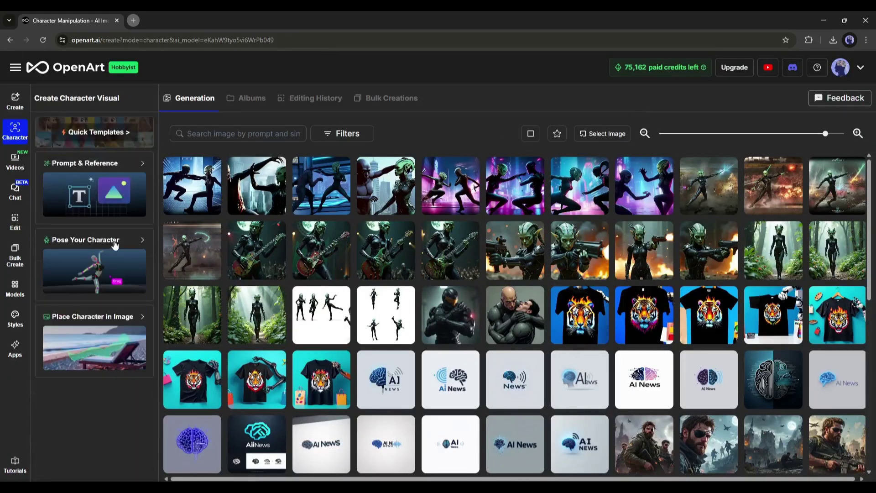
click(100, 337)
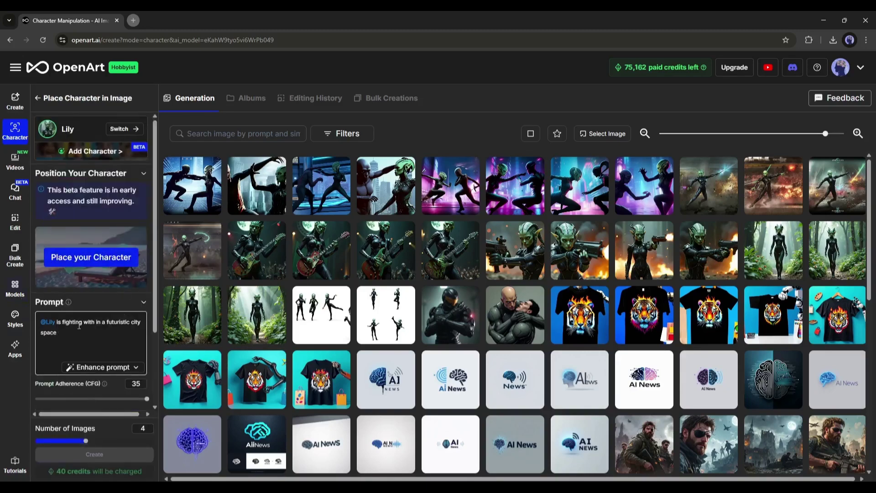
click(104, 258)
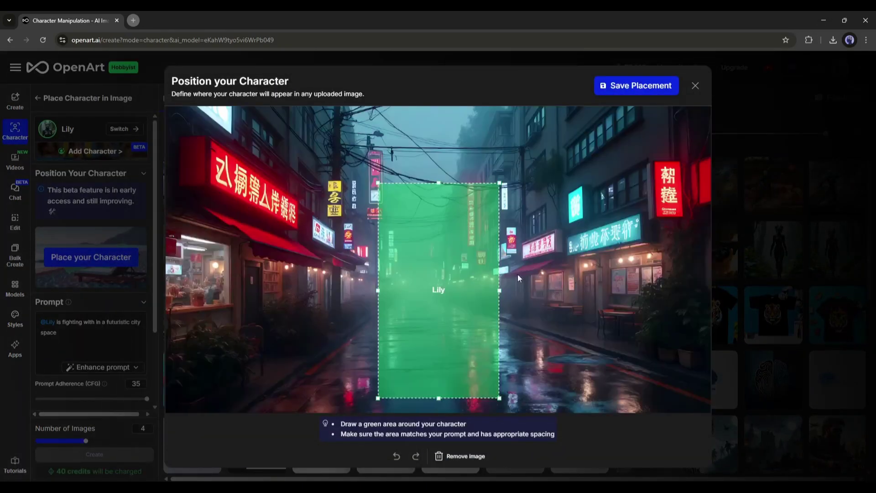
mouse_move(396, 409)
mouse_down()
mouse_move(463, 172)
mouse_move(481, 186)
mouse_move(488, 146)
mouse_move(503, 221)
mouse_up()
click(661, 89)
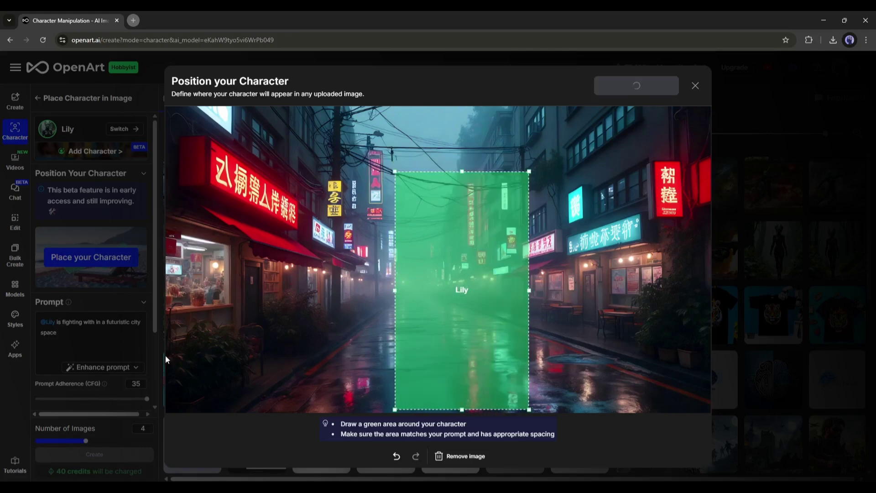
drag(62, 324, 75, 341)
text(looking at the c)
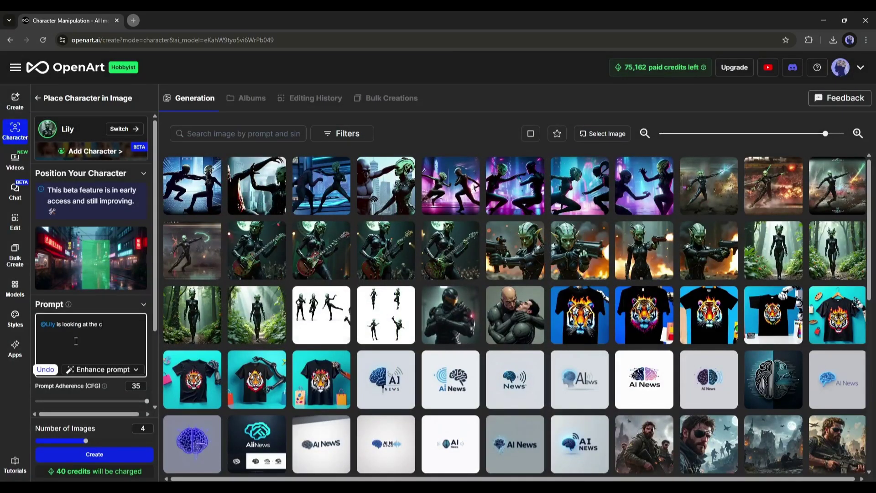
text(amera, she looks very angry, she is in attacking mode)
Set the Prompt Adherence (CFG) to 30 and generate four images of Lily placed in the street.
scroll(92, 274, down, 2)
drag(146, 299, 99, 301)
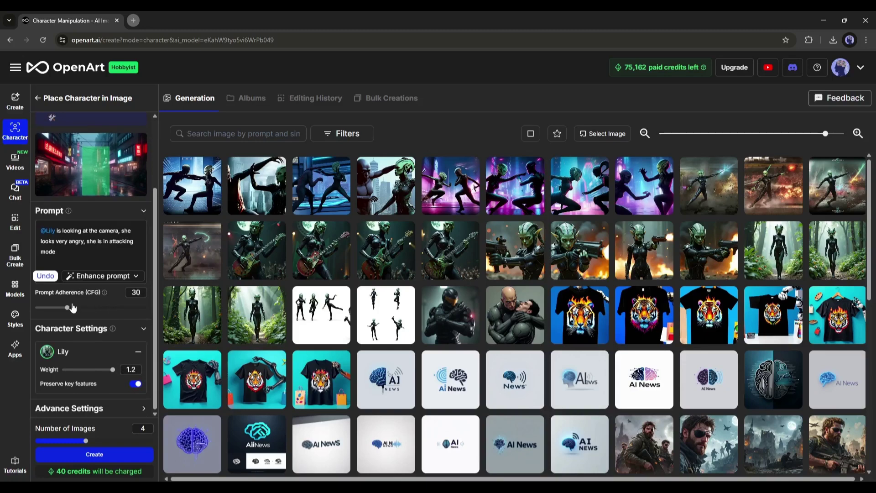
drag(40, 312, 67, 308)
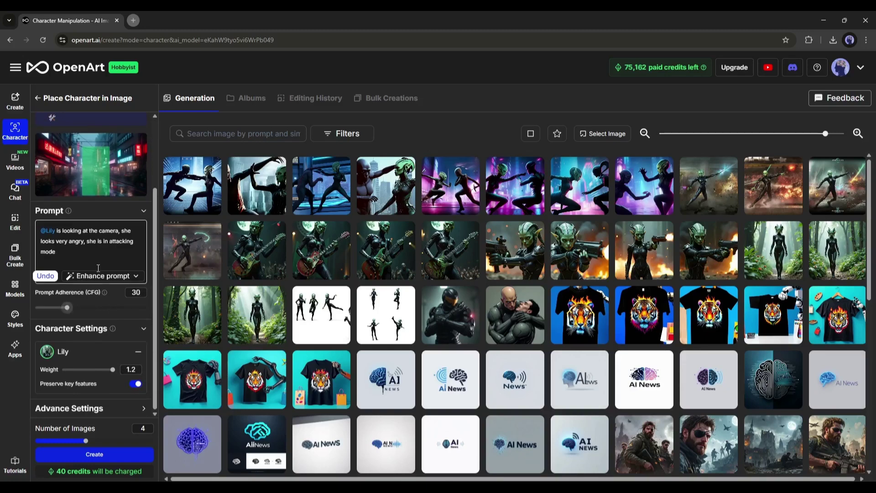
click(95, 455)
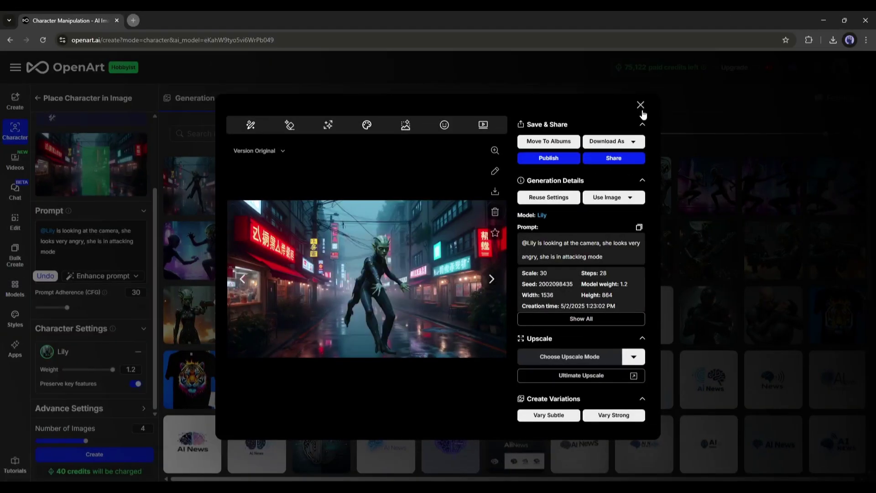
View the generated images of Lily in the neon street, then return to the gallery.
click(641, 105)
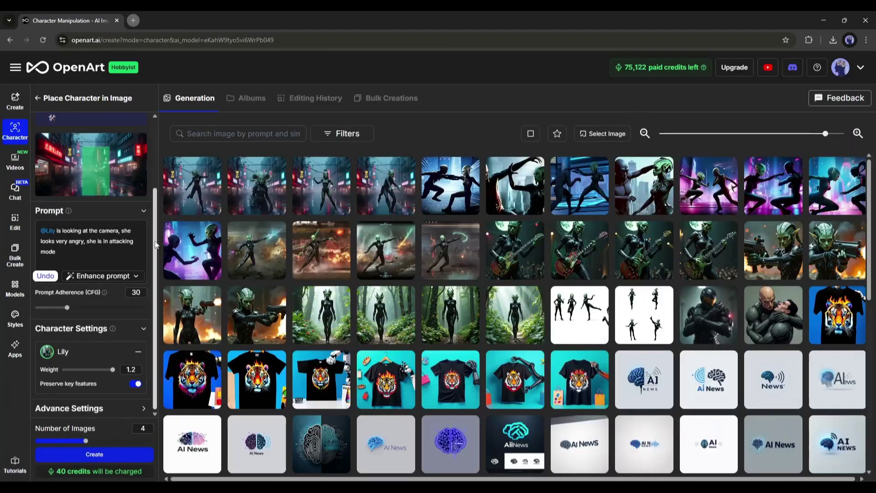
click(264, 201)
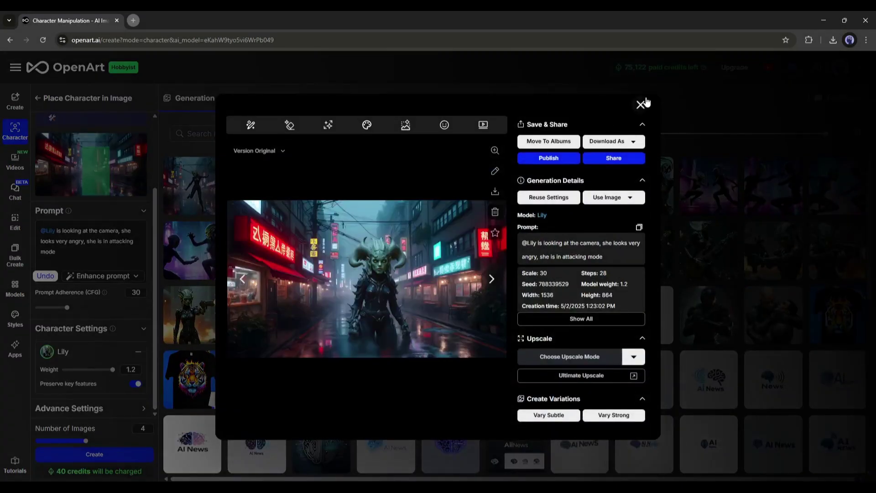
click(641, 105)
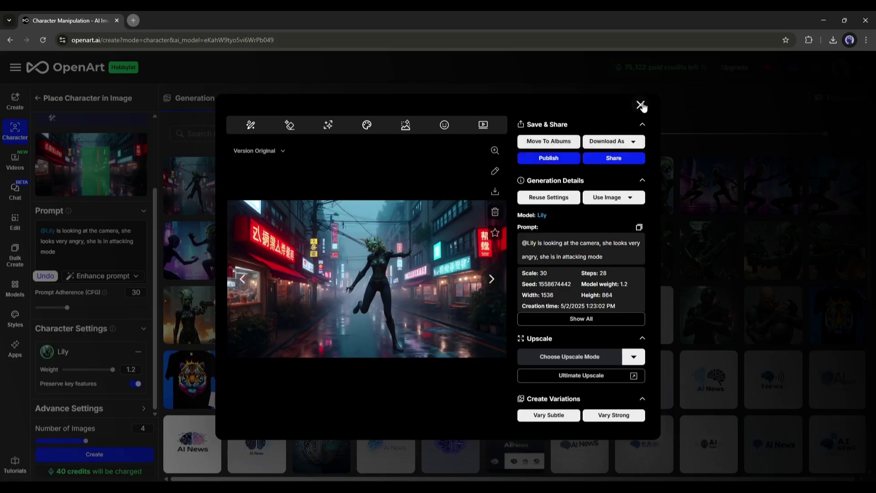
click(641, 105)
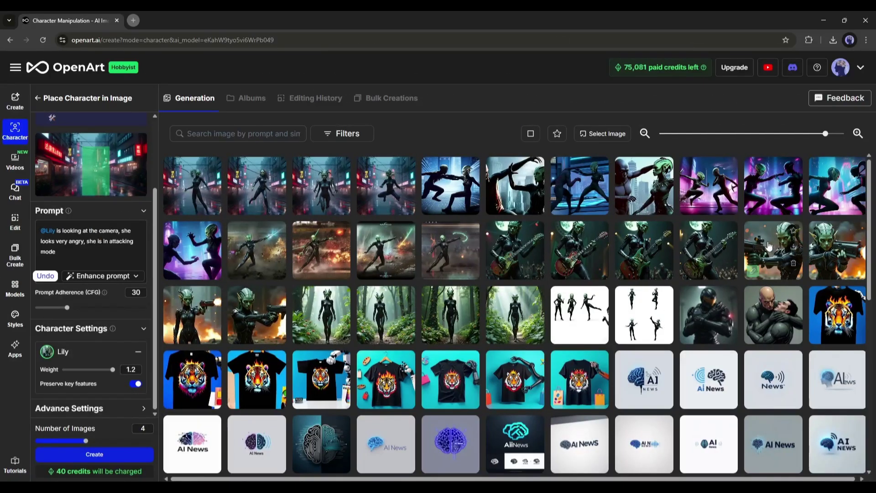
Upscale one of the images of Lily playing a guitar by 2x and view the result at full size.
click(576, 255)
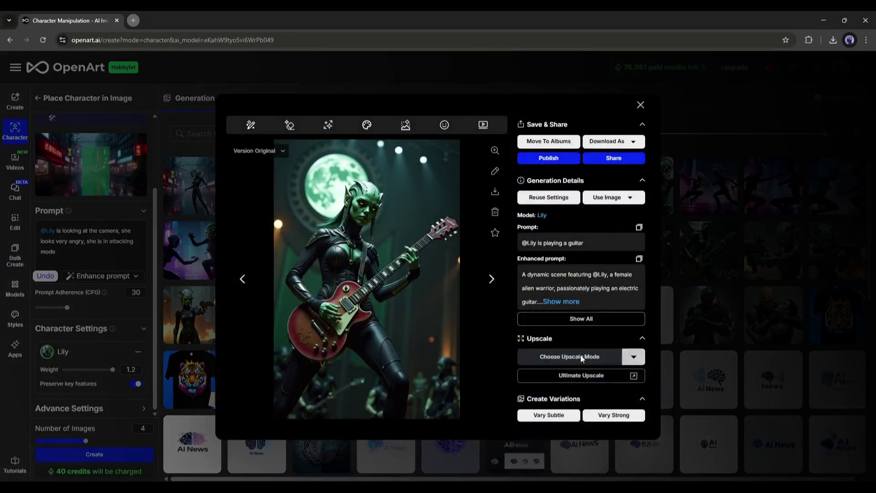
click(632, 357)
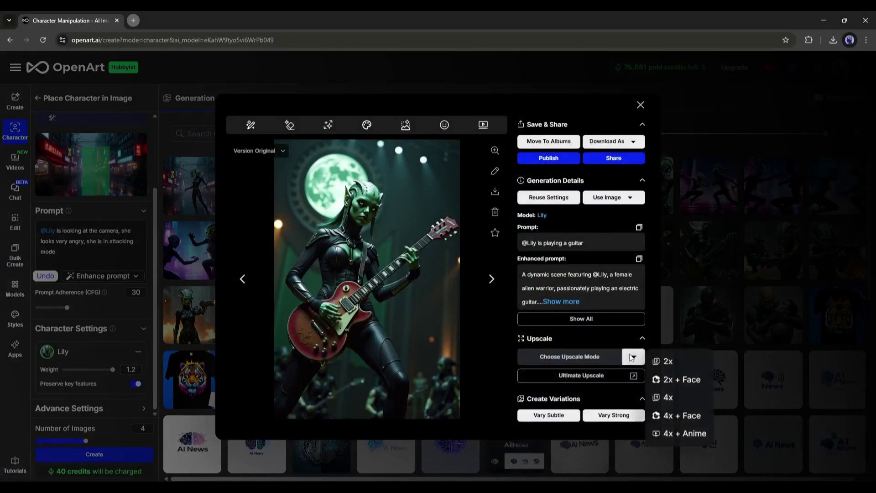
click(671, 362)
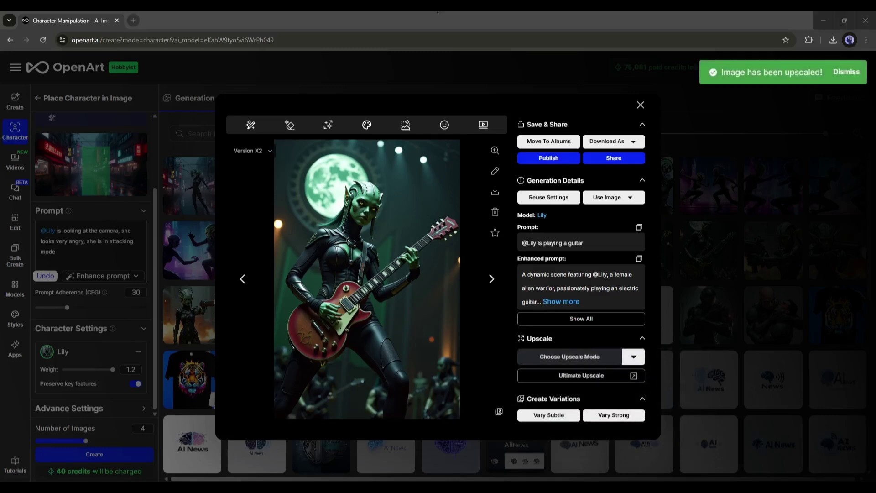
click(494, 150)
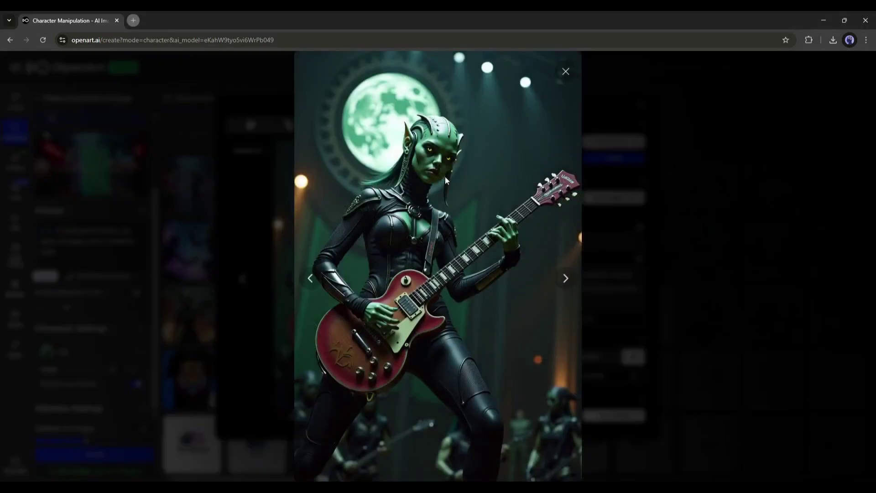
click(566, 71)
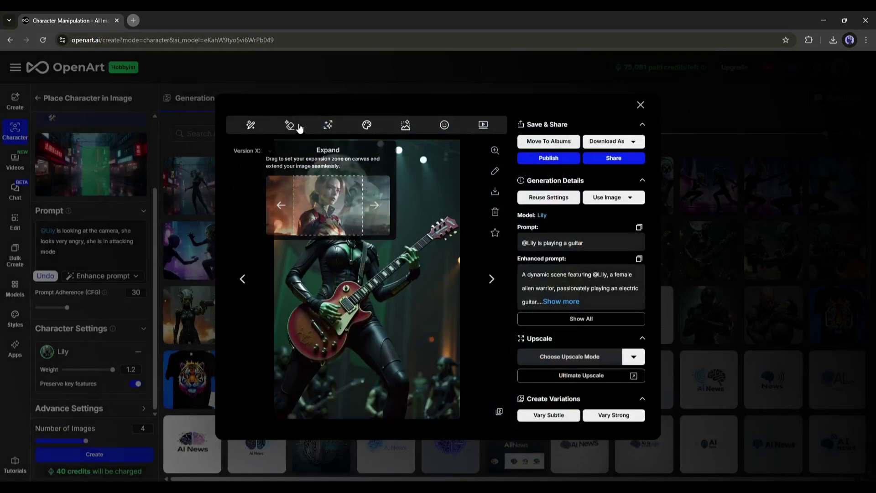
Open the upscaled image of Lily playing a guitar in the canvas editor and start manually removing its background.
click(250, 125)
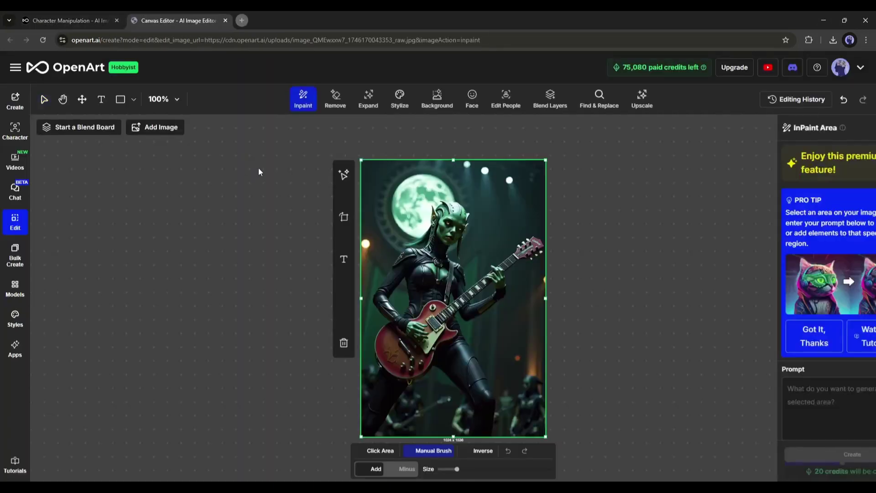
click(437, 98)
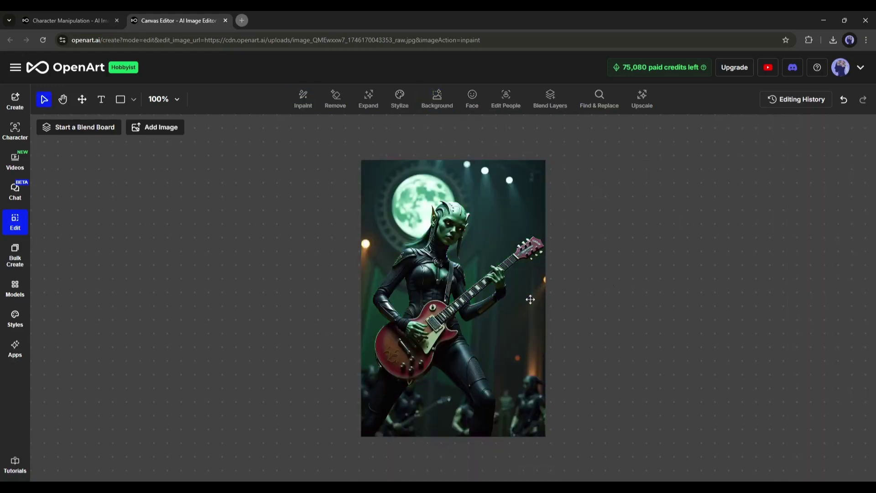
click(610, 202)
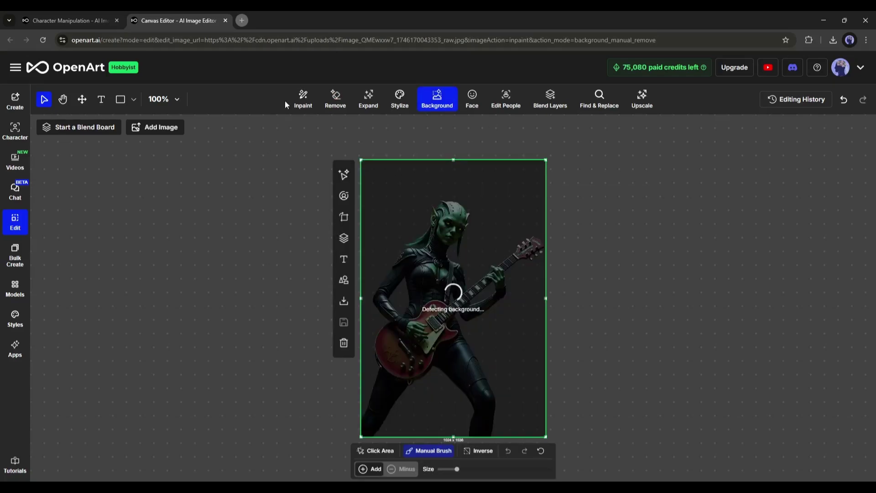
Return to the upscaled guitar image of Lily and send it to the video generator as the start frame.
click(78, 18)
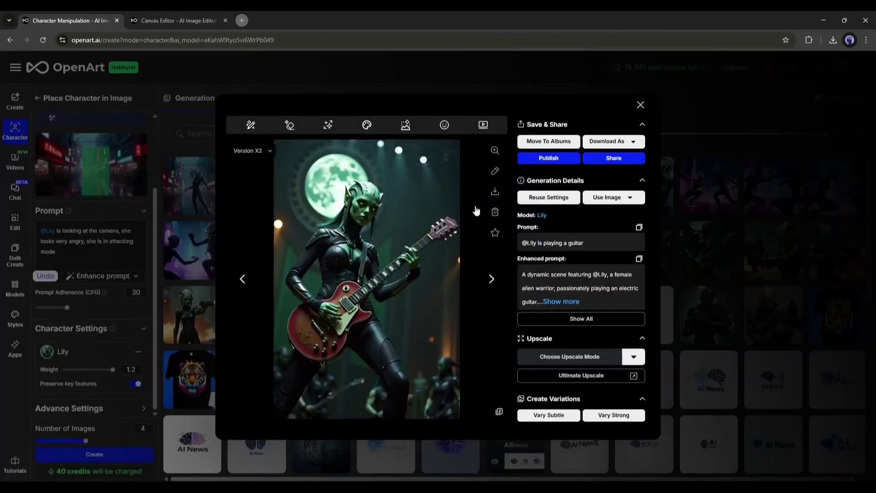
click(483, 124)
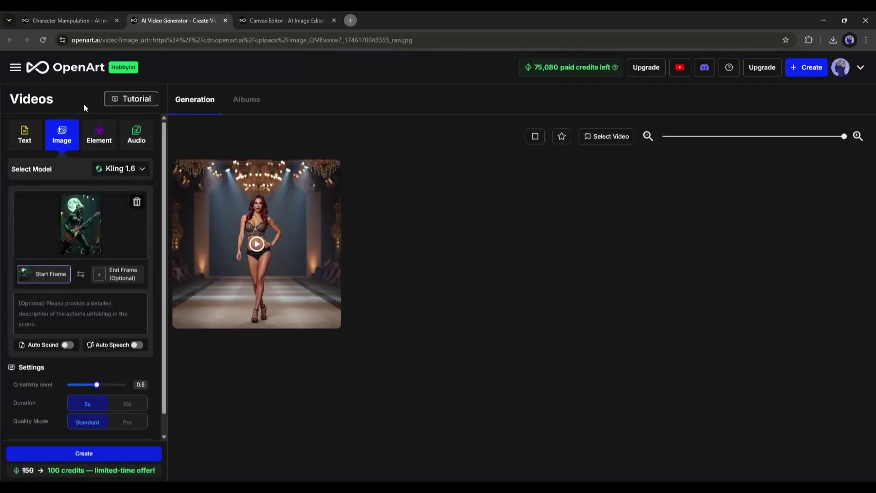
mouse_move(87, 135)
mouse_move(25, 135)
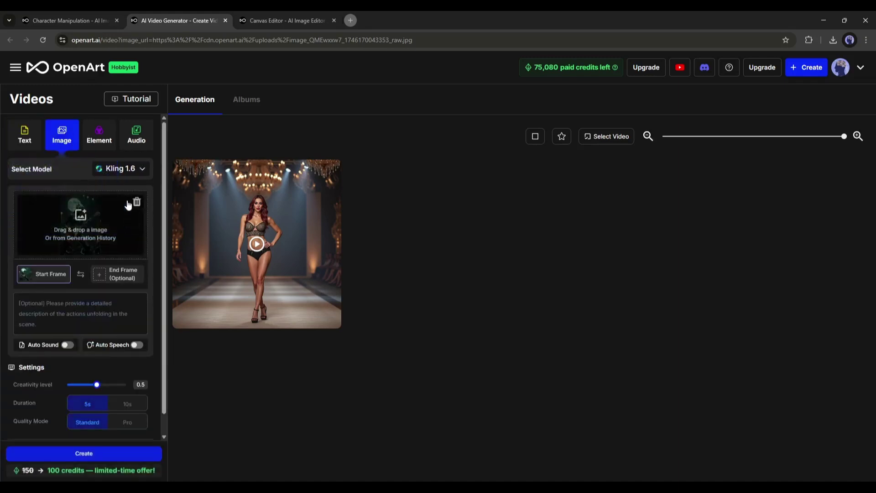
Look at the Element and Audio video modes, then return to the Image mode.
click(103, 136)
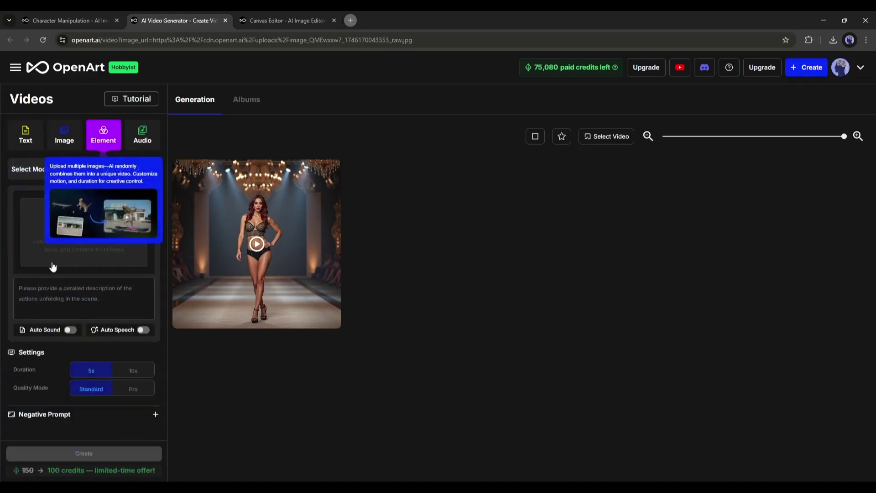
click(143, 138)
click(53, 144)
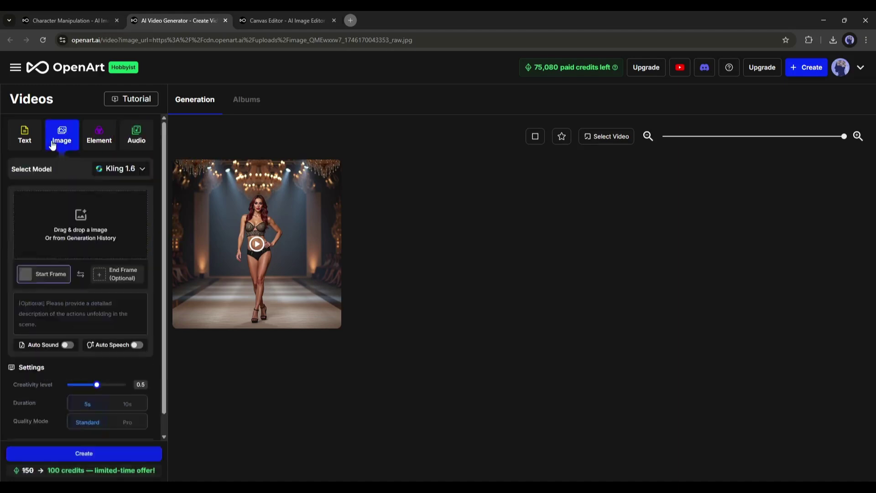
scroll(102, 265, down, 1)
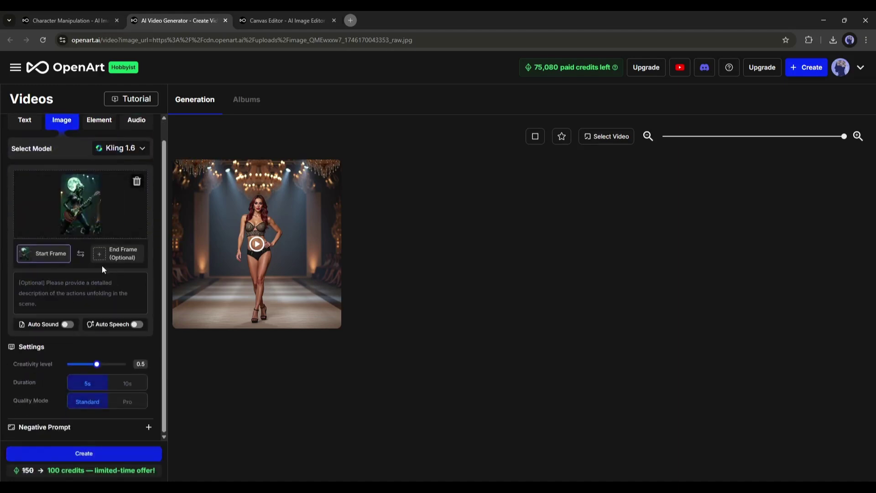
Describe the video as "Lily playing guitar in a concert" and enable Auto Sound.
click(71, 297)
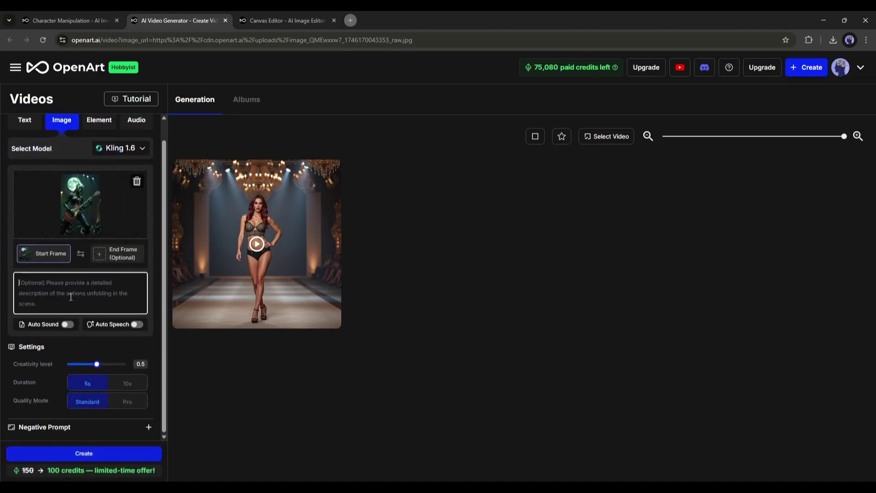
text(L)
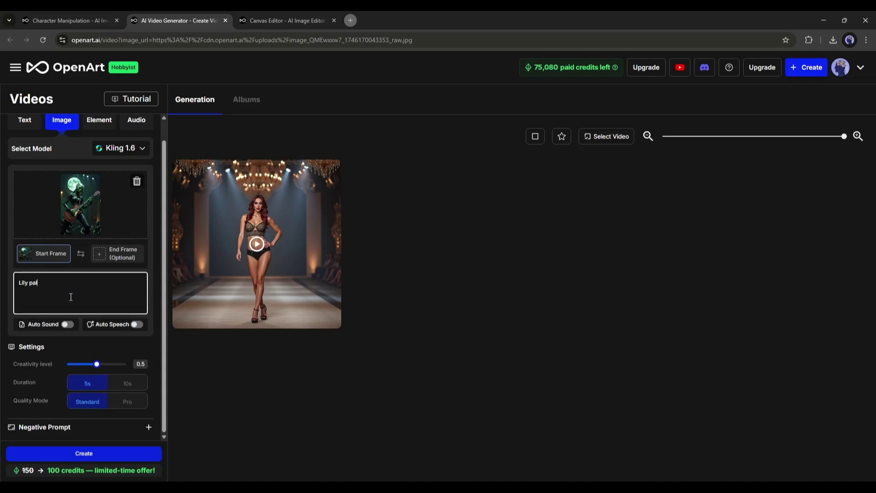
click(66, 324)
click(58, 270)
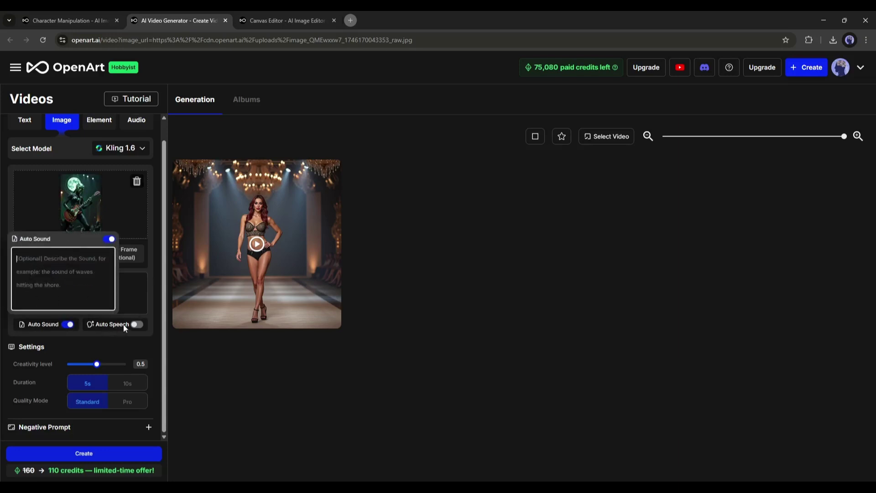
Set the creativity level to 0.6, the duration to 10s and the quality mode to Pro, and generate the video.
mouse_move(137, 323)
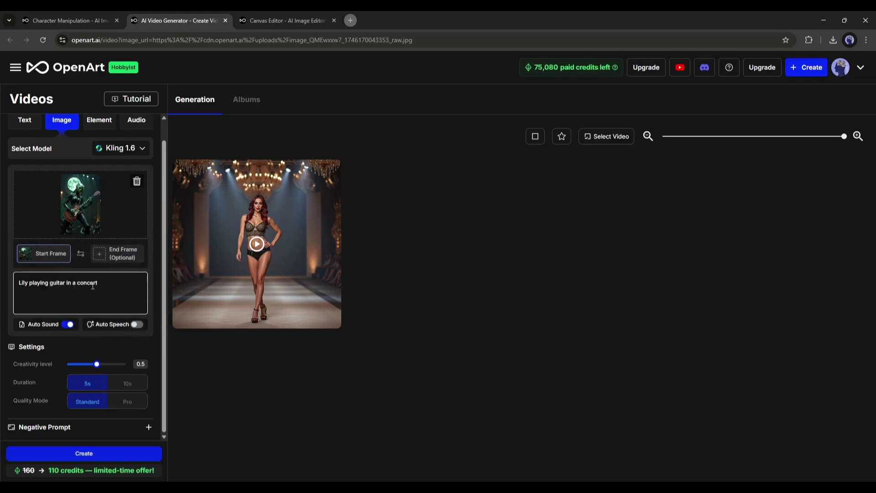
click(126, 383)
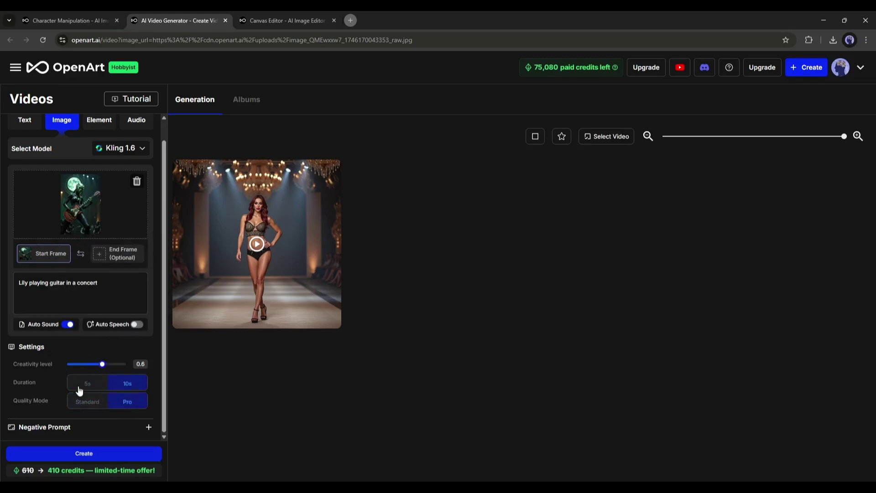
click(92, 454)
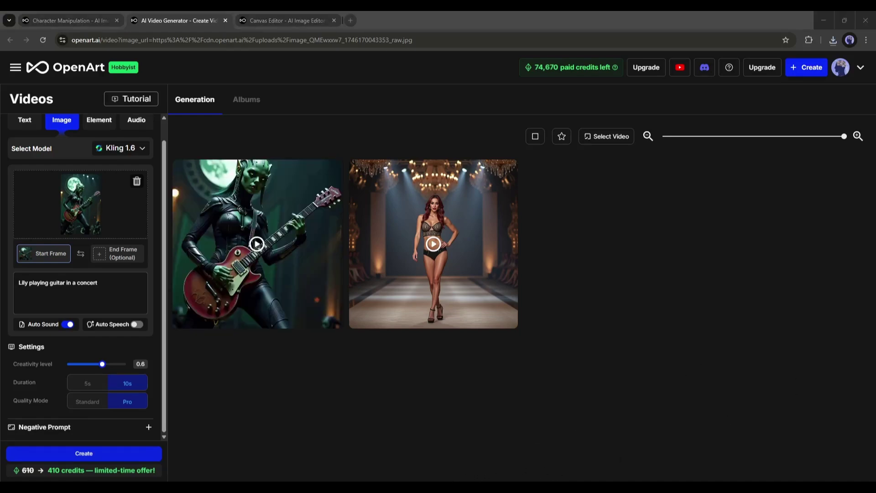
Play the generated video of Lily playing guitar, then close its preview.
click(275, 218)
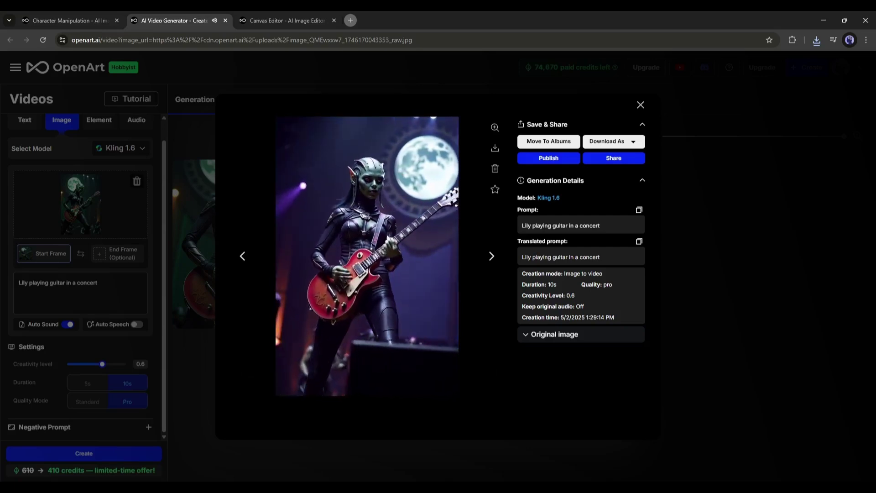
mouse_move(273, 207)
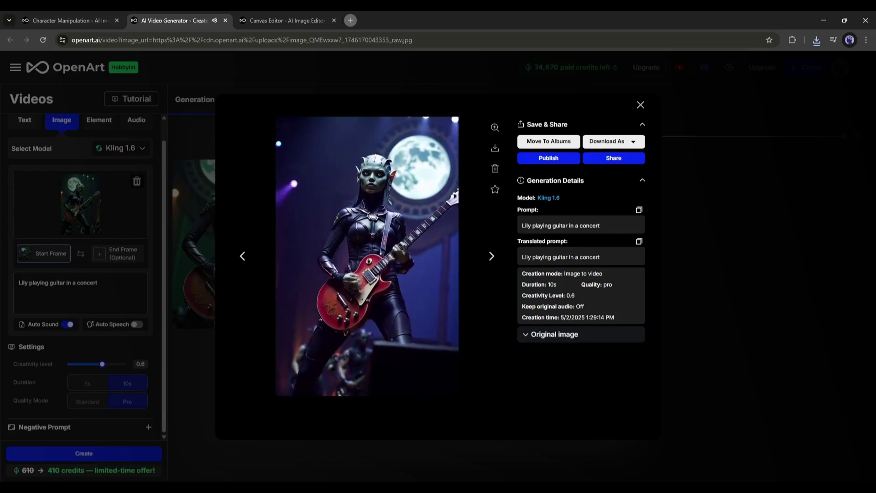
mouse_move(450, 203)
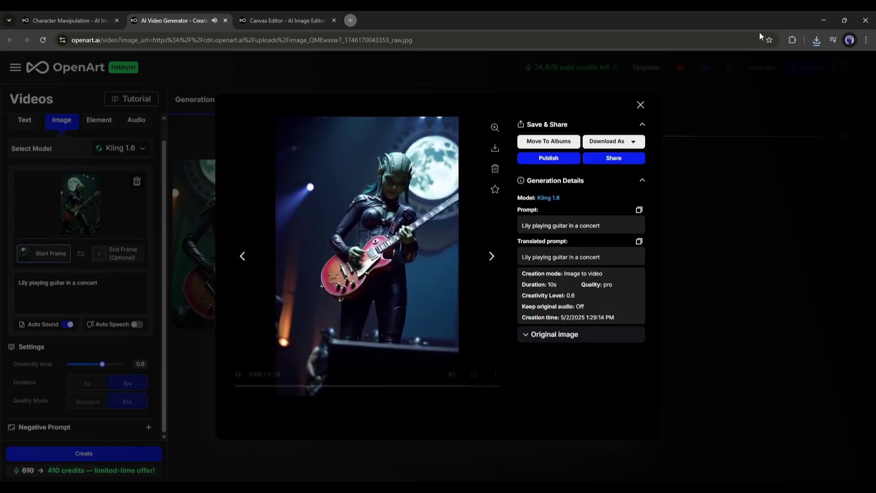
click(641, 104)
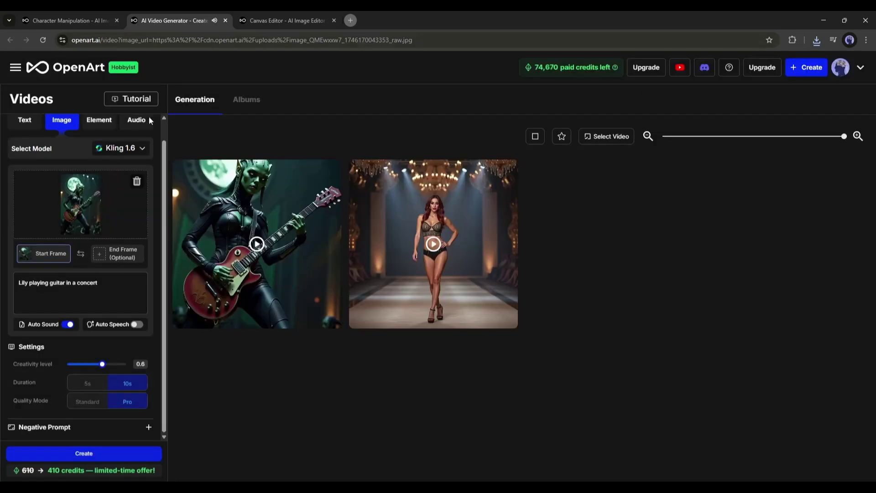
Browse the OpenArt home page's quick starts, apps, models and community images, and look at the image creation page.
click(41, 73)
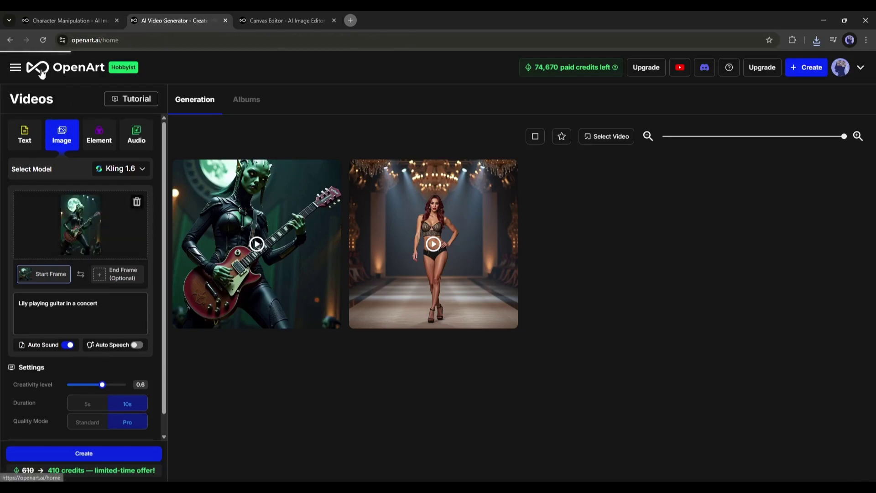
scroll(204, 183, down, 2)
scroll(203, 181, down, 20)
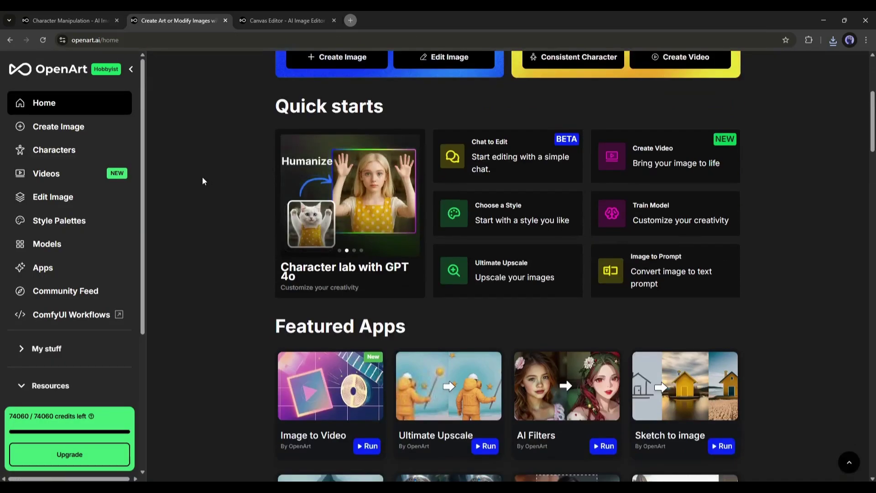
scroll(198, 181, up, 5)
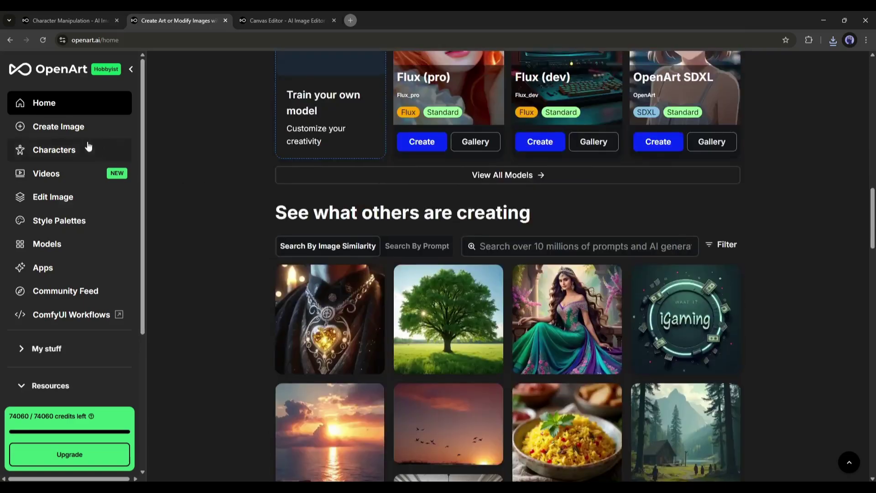
click(61, 130)
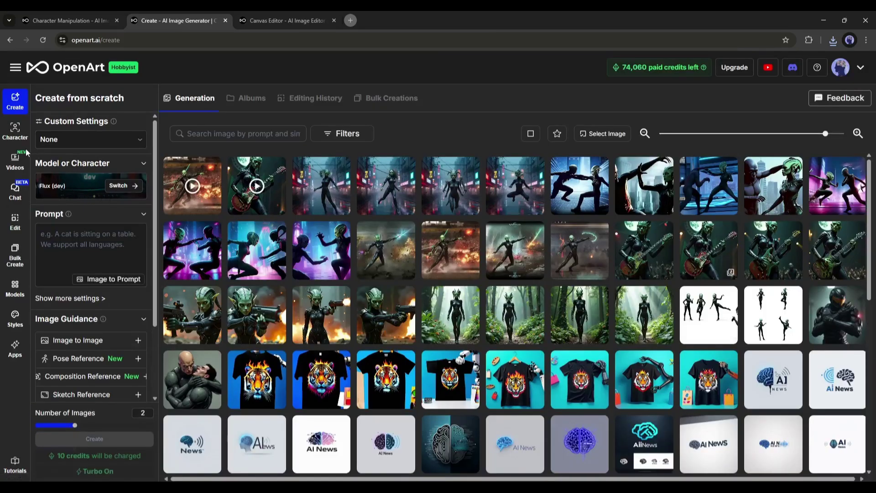
click(18, 74)
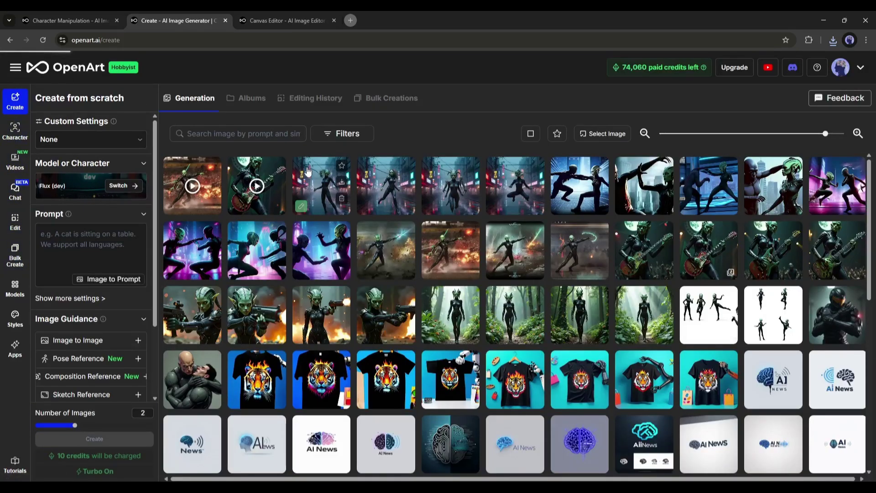
scroll(307, 166, down, 10)
scroll(254, 171, down, 20)
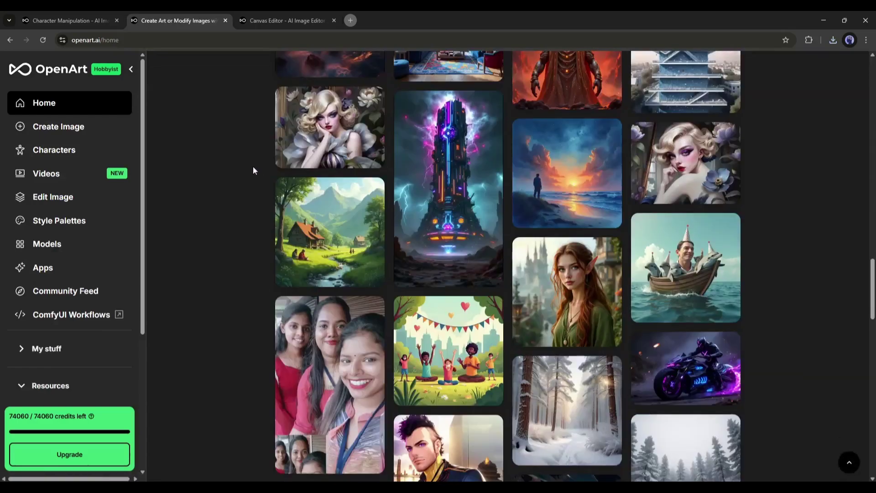
scroll(253, 170, down, 10)
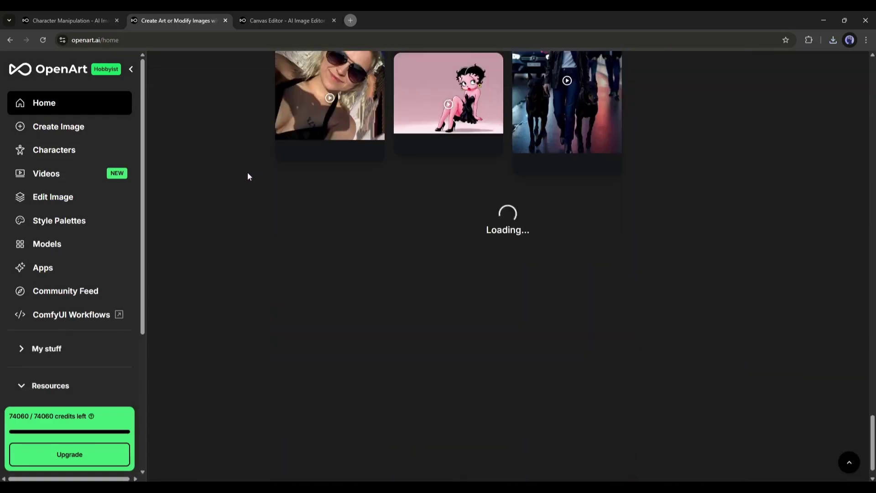
scroll(560, 233, up, 20)
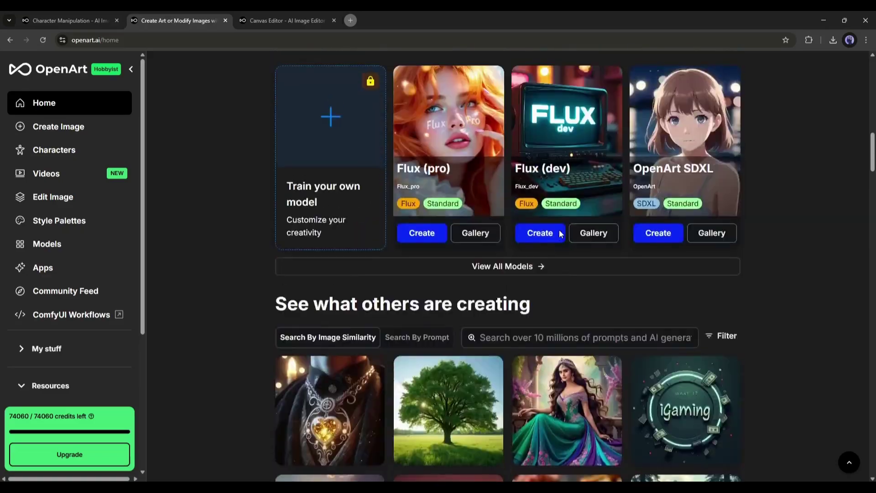